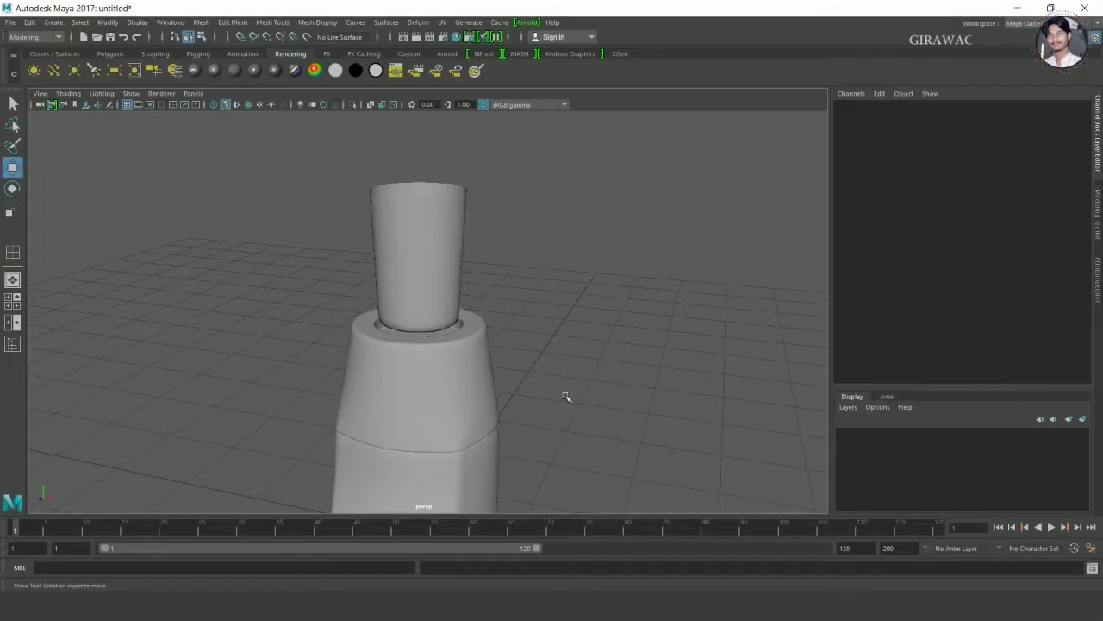
# Hide the jar with Ctrl+H
pyautogui.keyDown('alt'); pyautogui.moveTo(564, 397); pyautogui.dragTo(537, 357); pyautogui.keyUp('alt')
pyautogui.scroll(3, 544, 308)
pyautogui.keyDown('alt'); pyautogui.moveTo(544, 308); pyautogui.dragTo(485, 392); pyautogui.keyUp('alt')
pyautogui.click(485, 392)
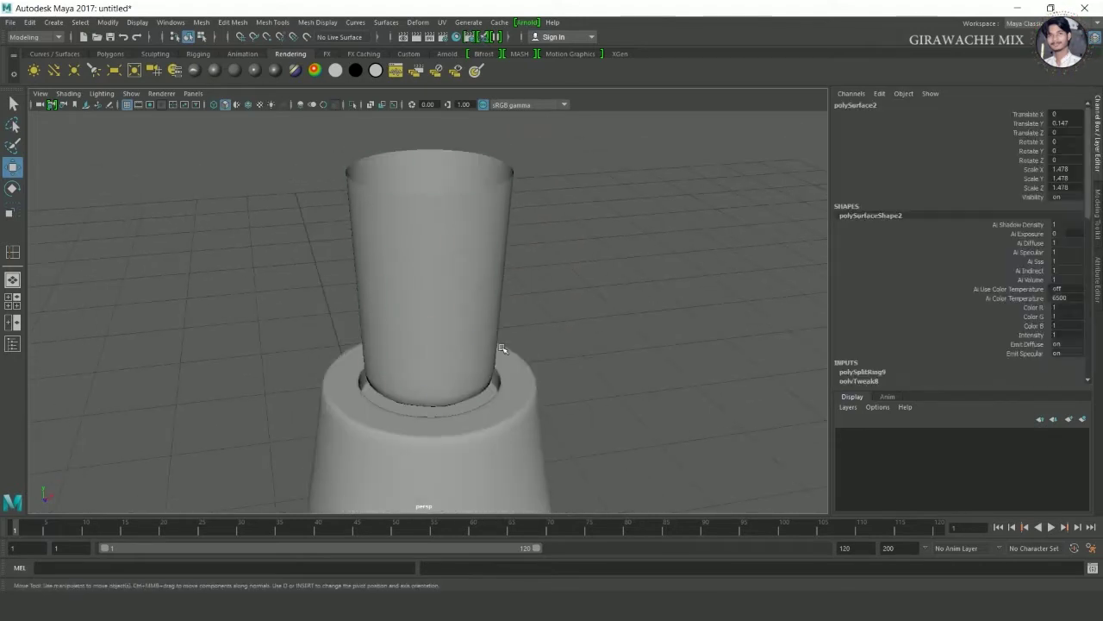
pyautogui.hotkey('ctrl', 'h')
# Duplicate the base's eight inner opening faces as a separate new piece
pyautogui.click(458, 394)
pyautogui.press('f')
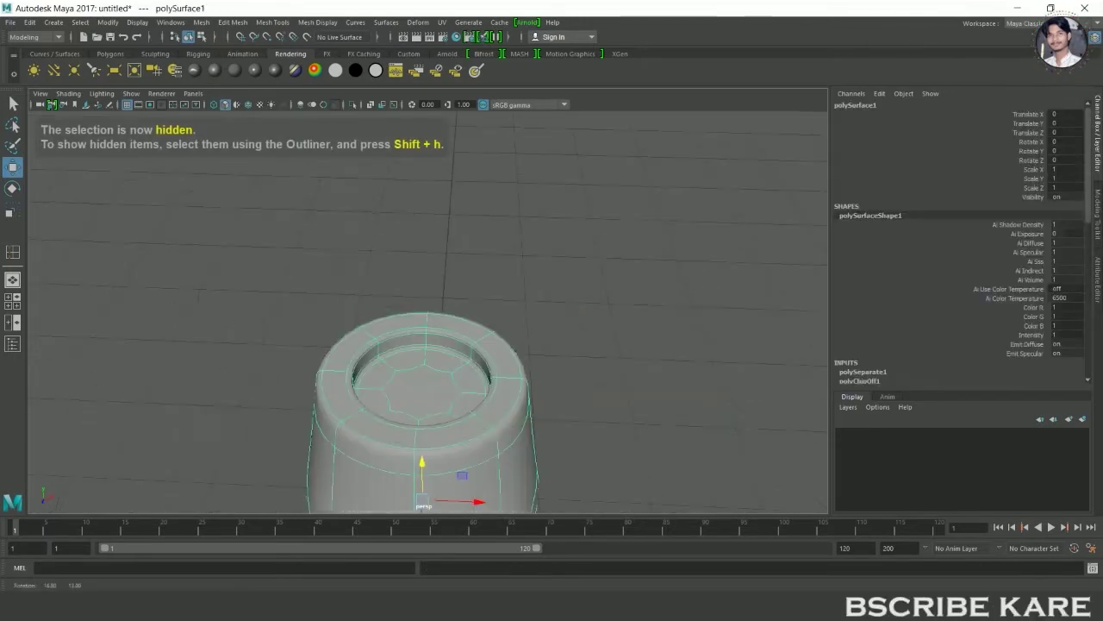
pyautogui.press('1')
pyautogui.keyDown('alt'); pyautogui.moveTo(414, 322); pyautogui.dragTo(443, 295); pyautogui.keyUp('alt')
pyautogui.moveTo(431, 250); pyautogui.dragTo(493, 239, button='right')
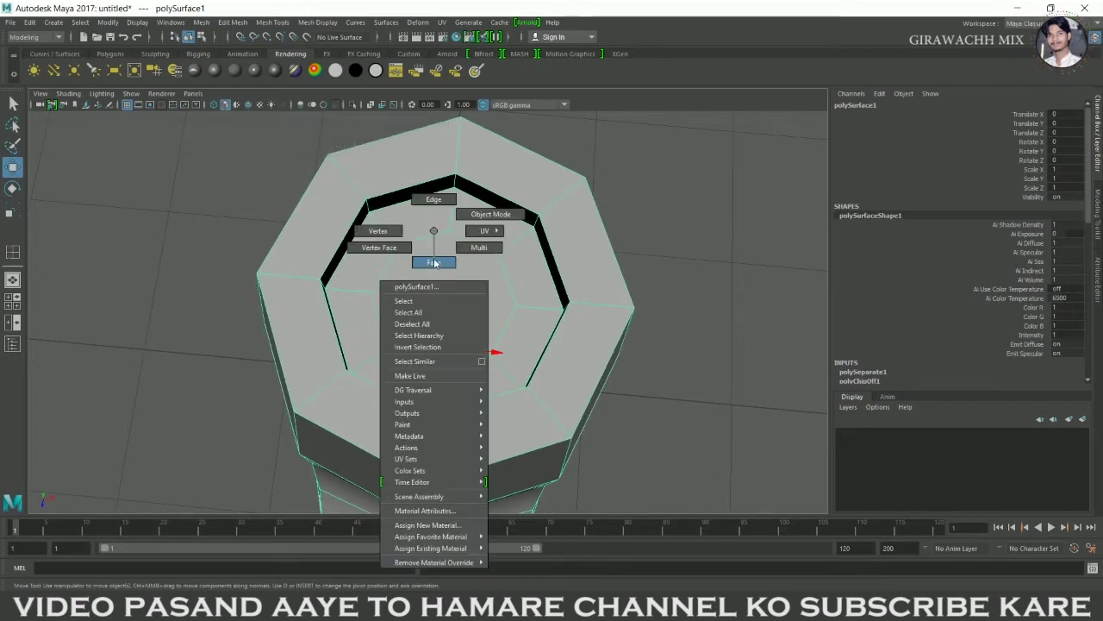
pyautogui.moveTo(493, 238); pyautogui.dragTo(396, 362)
pyautogui.keyDown('shift'); pyautogui.moveTo(488, 285); pyautogui.dragTo(456, 457, button='right'); pyautogui.keyUp('shift')
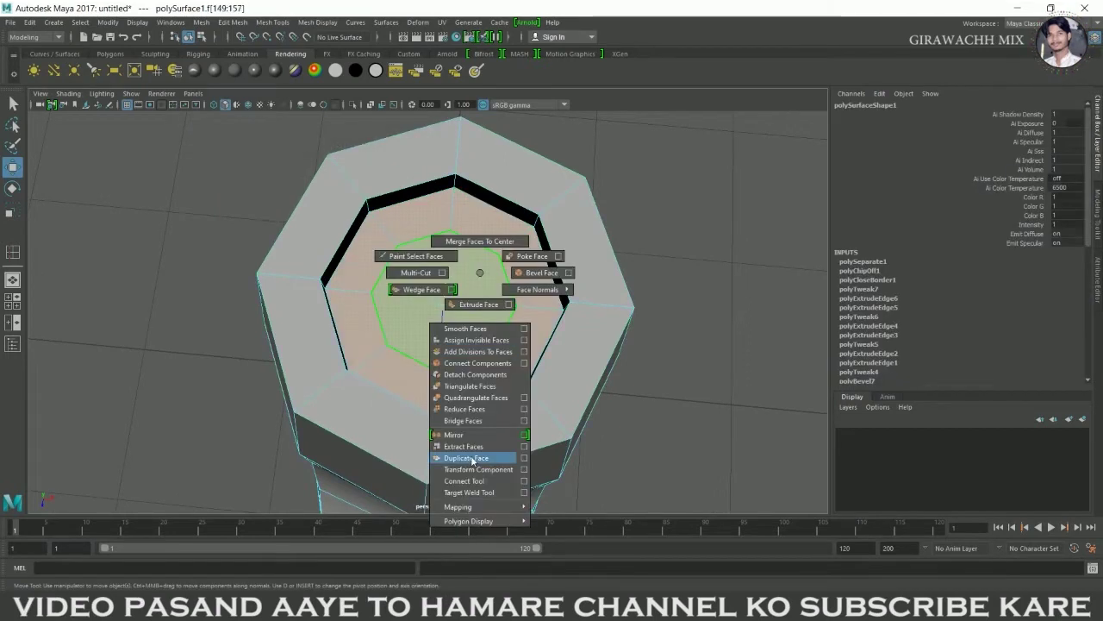
# Return to Object Mode and start a face extrude on the duplicated piece
pyautogui.rightClick(481, 298)
pyautogui.click(536, 261)
pyautogui.press('q')
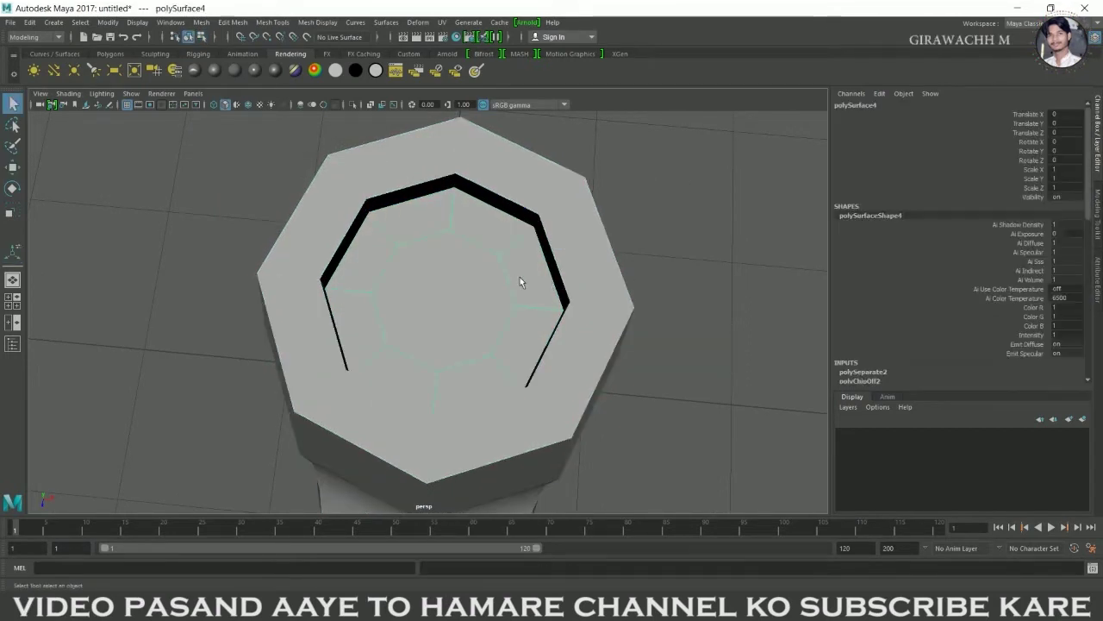
pyautogui.click(107, 21)
pyautogui.click(147, 110)
# Extrude the disc's faces and raise them slightly upward
pyautogui.press('w')
pyautogui.moveTo(441, 299)
pyautogui.keyDown('alt'); pyautogui.mouseDown()
pyautogui.moveTo(448, 307)
pyautogui.moveTo(417, 297)
pyautogui.mouseUp(); pyautogui.keyUp('alt')
pyautogui.moveTo(417, 297)
pyautogui.mouseDown(button='right')
pyautogui.moveTo(414, 319)
pyautogui.moveTo(447, 272)
pyautogui.mouseUp(button='right')
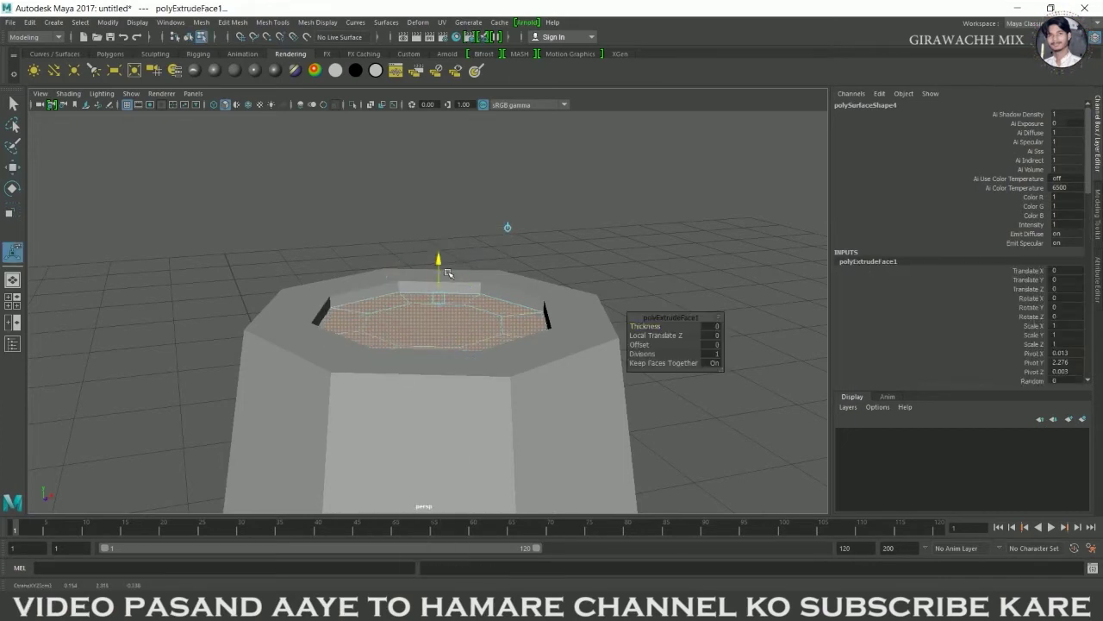
pyautogui.moveTo(448, 270); pyautogui.dragTo(448, 267)
# Return to Object Mode and show the disc and base in smooth preview (3)
pyautogui.moveTo(424, 302); pyautogui.dragTo(700, 124, button='right')
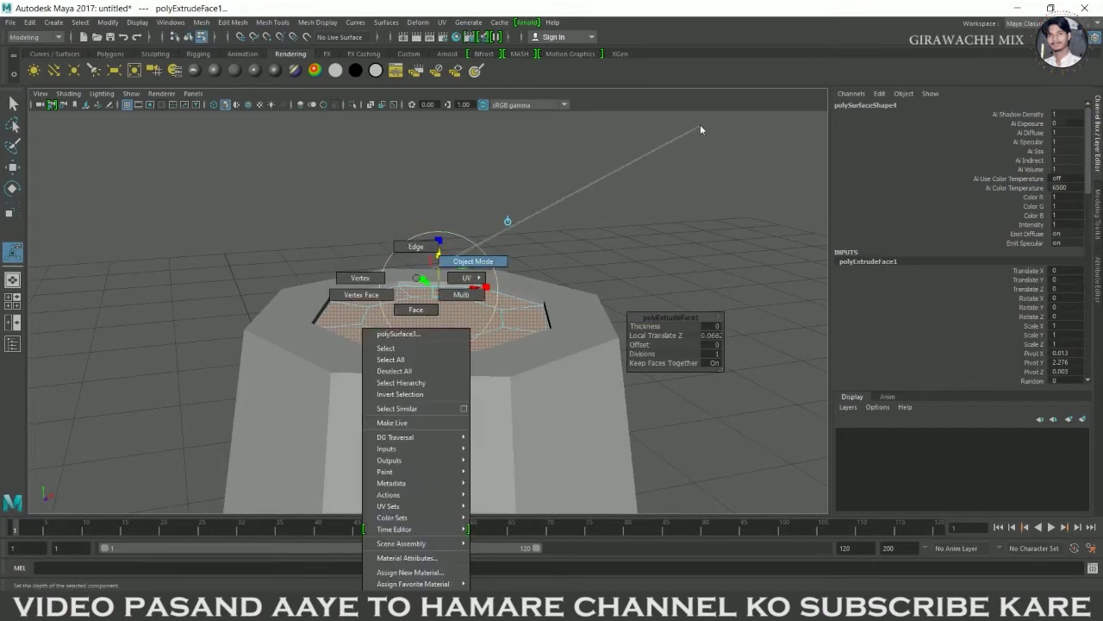
pyautogui.press('3')
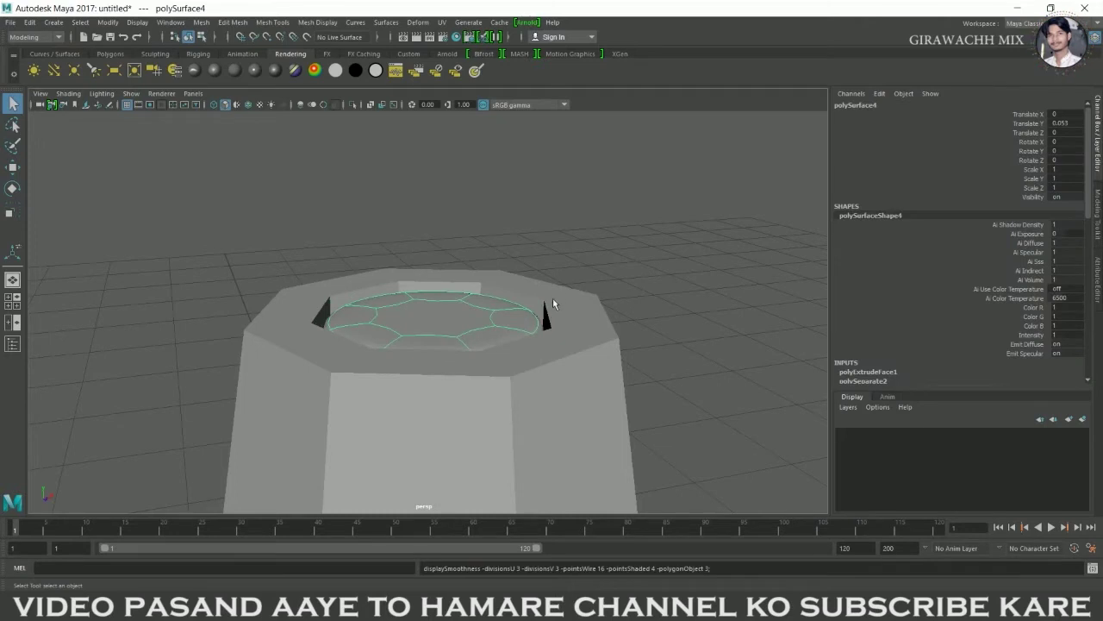
pyautogui.press('3')
pyautogui.moveTo(475, 336)
pyautogui.keyDown('alt'); pyautogui.mouseDown()
pyautogui.moveTo(456, 387)
pyautogui.moveTo(446, 346)
pyautogui.mouseUp(); pyautogui.keyUp('alt')
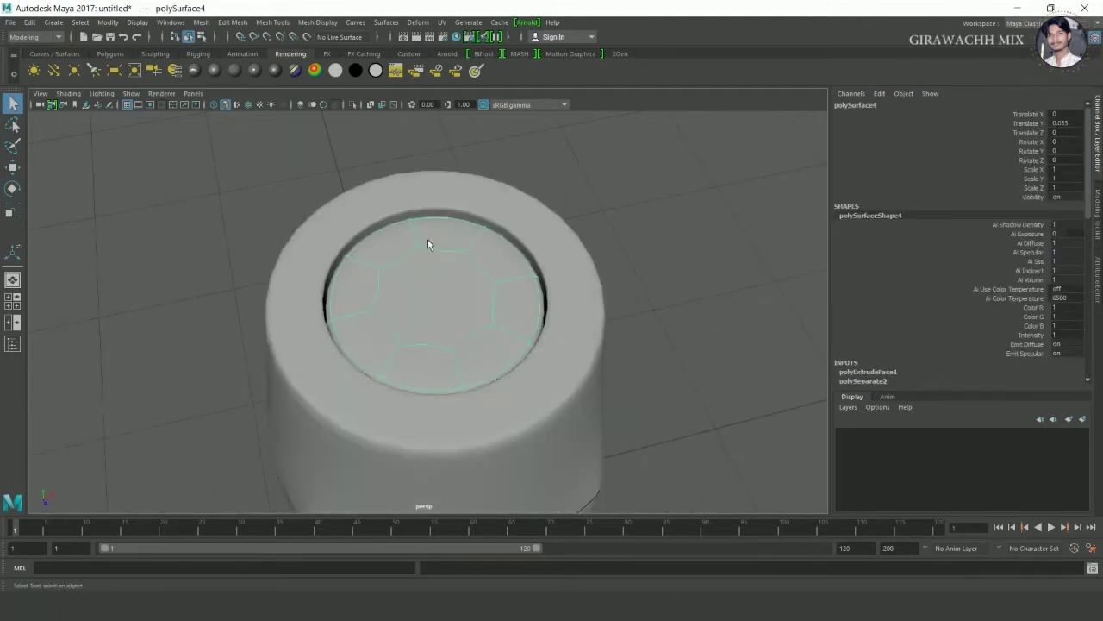
# Raise the disc above the base and thicken it into a slab, Scale Y 1.974
pyautogui.press('w')
pyautogui.keyDown('alt'); pyautogui.moveTo(422, 253); pyautogui.dragTo(431, 216); pyautogui.keyUp('alt')
pyautogui.moveTo(428, 290); pyautogui.dragTo(438, 269)
pyautogui.press('r')
pyautogui.moveTo(426, 322)
pyautogui.mouseDown()
pyautogui.moveTo(462, 324)
pyautogui.moveTo(433, 237)
pyautogui.mouseUp()
pyautogui.press('w')
pyautogui.press('r')
pyautogui.press('1')
pyautogui.moveTo(436, 274); pyautogui.dragTo(431, 247)
pyautogui.press('e')
pyautogui.press('r')
pyautogui.press('w')
# Insert 6 evenly spaced horizontal edge loops around the slab's sides
pyautogui.keyDown('shift'); pyautogui.rightClick(408, 299); pyautogui.keyUp('shift')
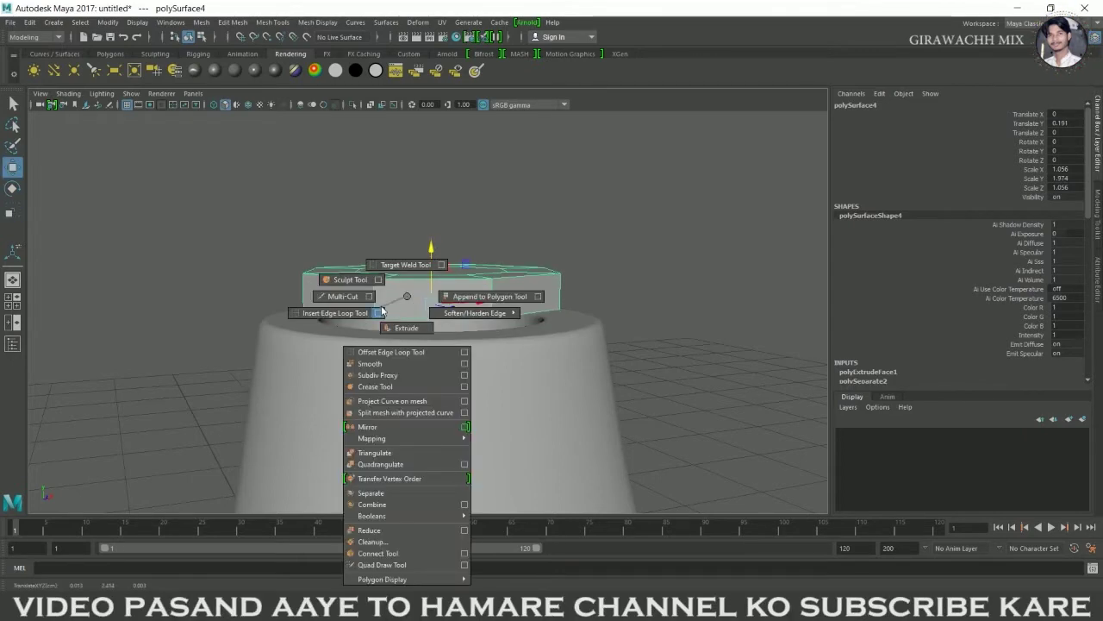
pyautogui.keyDown('shift'); pyautogui.moveTo(382, 310); pyautogui.dragTo(391, 317, button='right'); pyautogui.keyUp('shift')
pyautogui.keyDown('shift'); pyautogui.rightClick(385, 308); pyautogui.keyUp('shift')
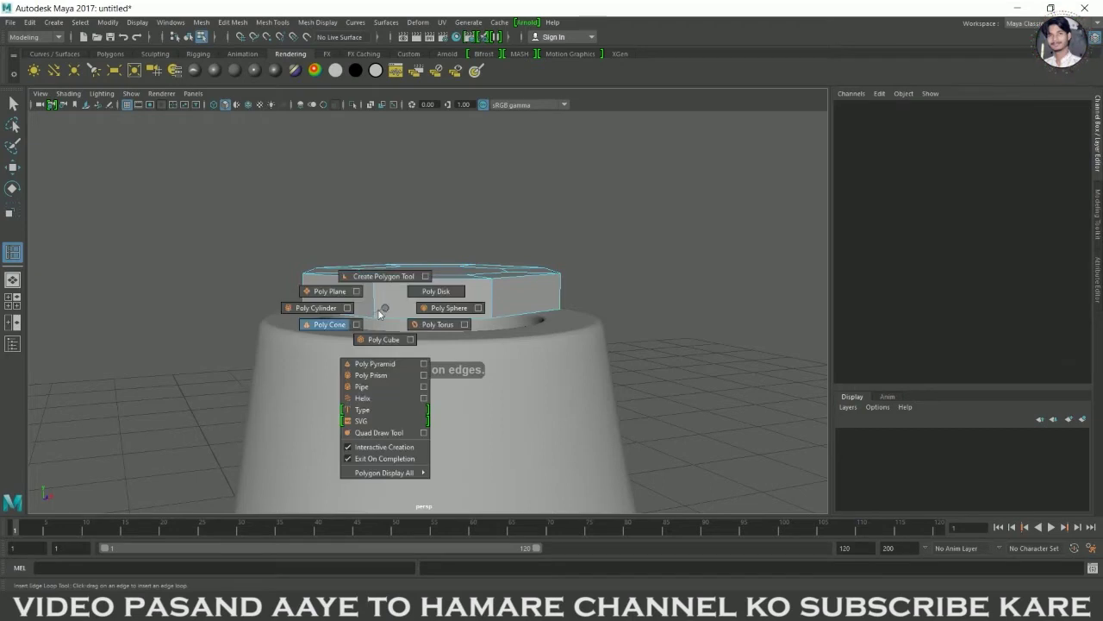
pyautogui.click(82, 293)
pyautogui.doubleClick(14, 255)
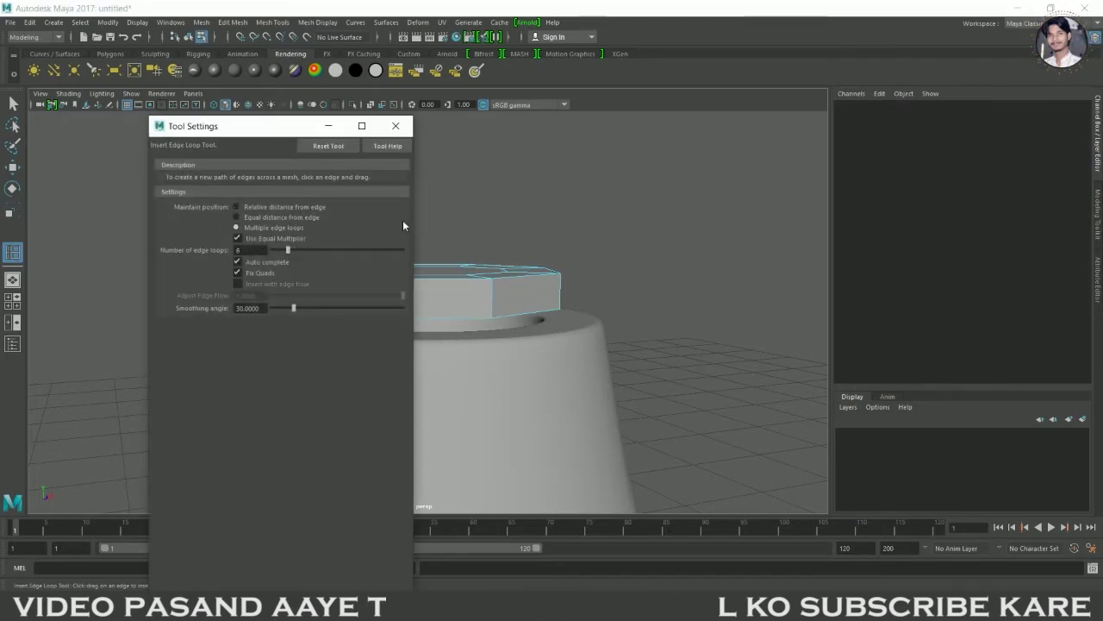
pyautogui.click(498, 308)
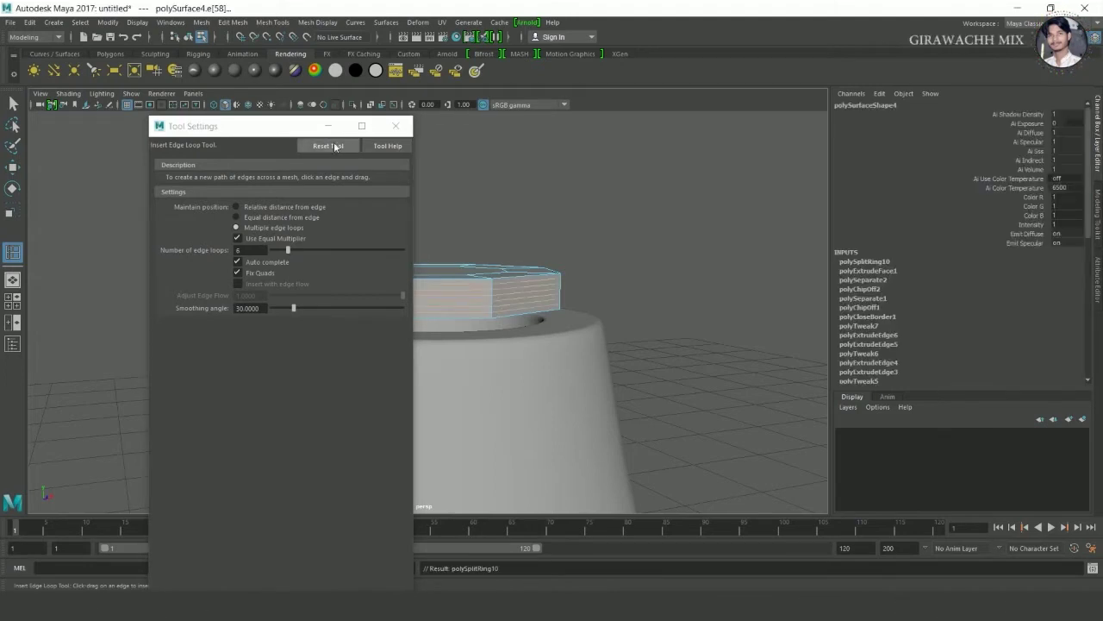
pyautogui.click(396, 126)
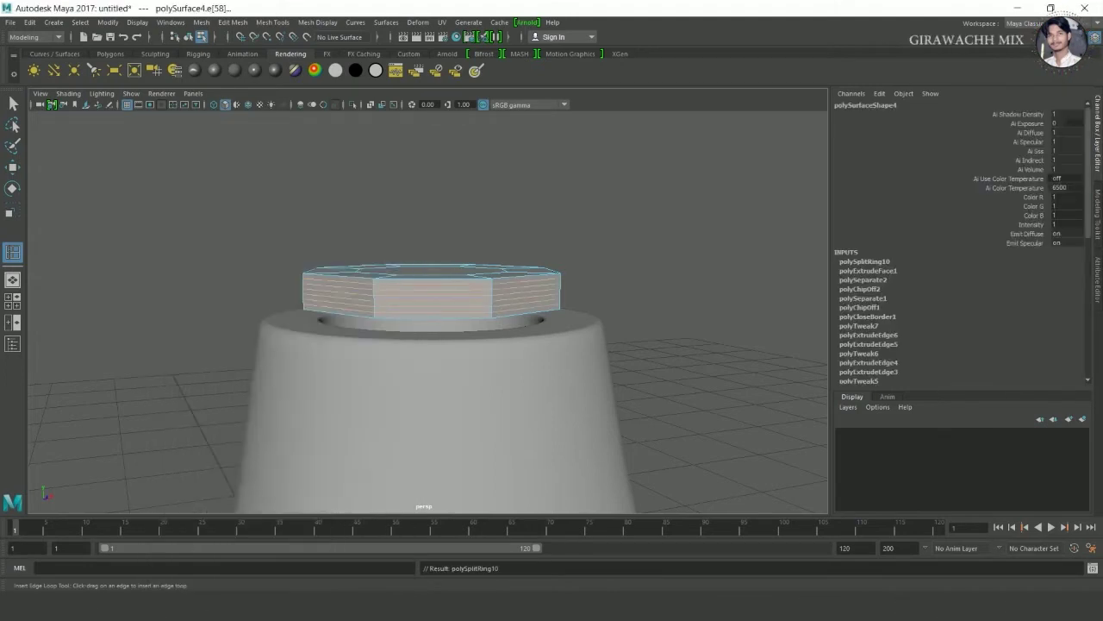
pyautogui.press('w')
pyautogui.scroll(3, 581, 328)
pyautogui.scroll(3, 556, 268)
# Select alternating edge loops on the slab's side
pyautogui.click(364, 216)
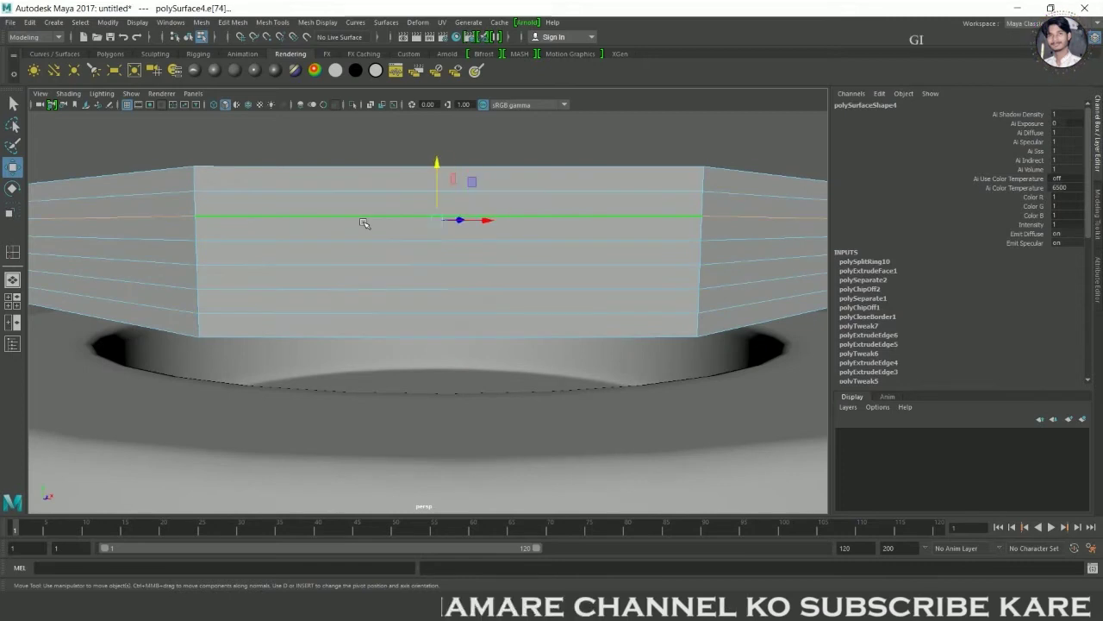
pyautogui.keyDown('shift'); pyautogui.click(365, 266); pyautogui.keyUp('shift')
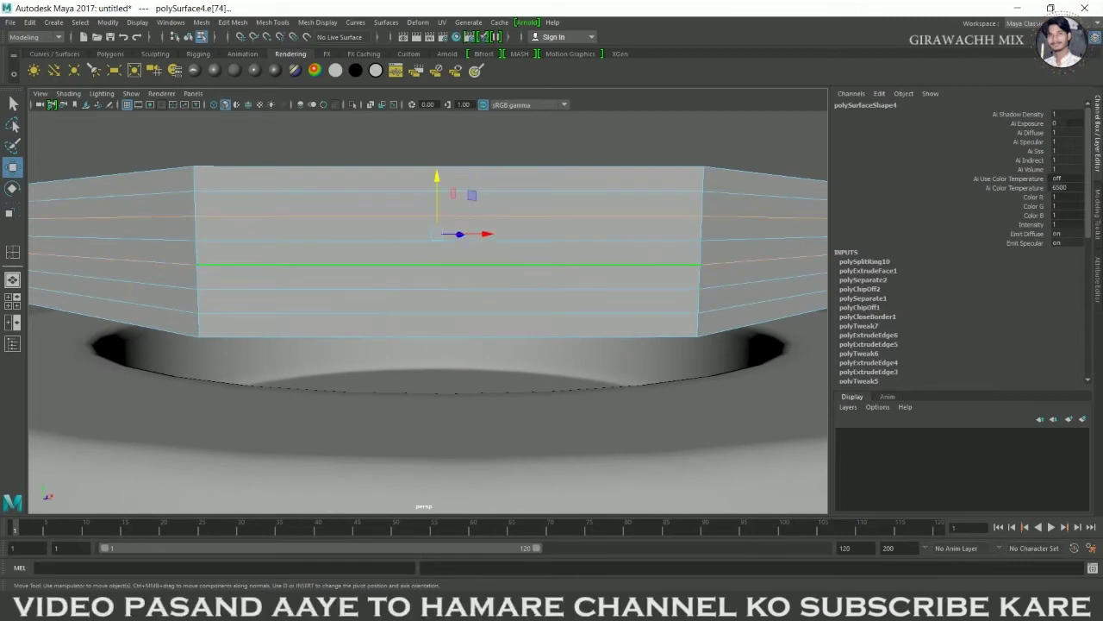
pyautogui.click(365, 206)
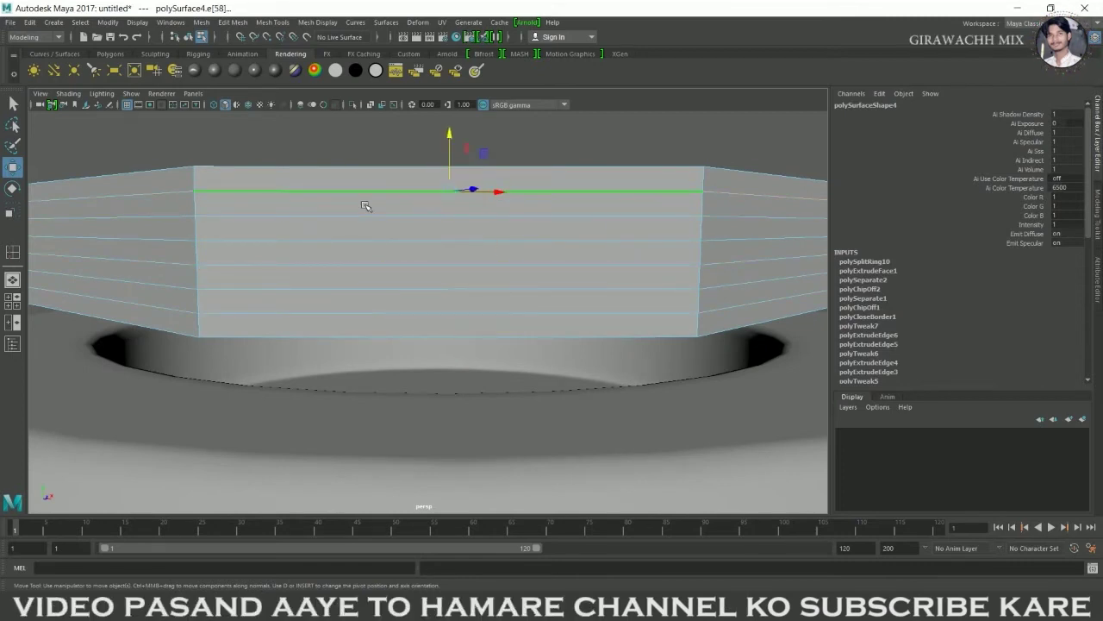
pyautogui.keyDown('shift'); pyautogui.click(362, 266); pyautogui.keyUp('shift')
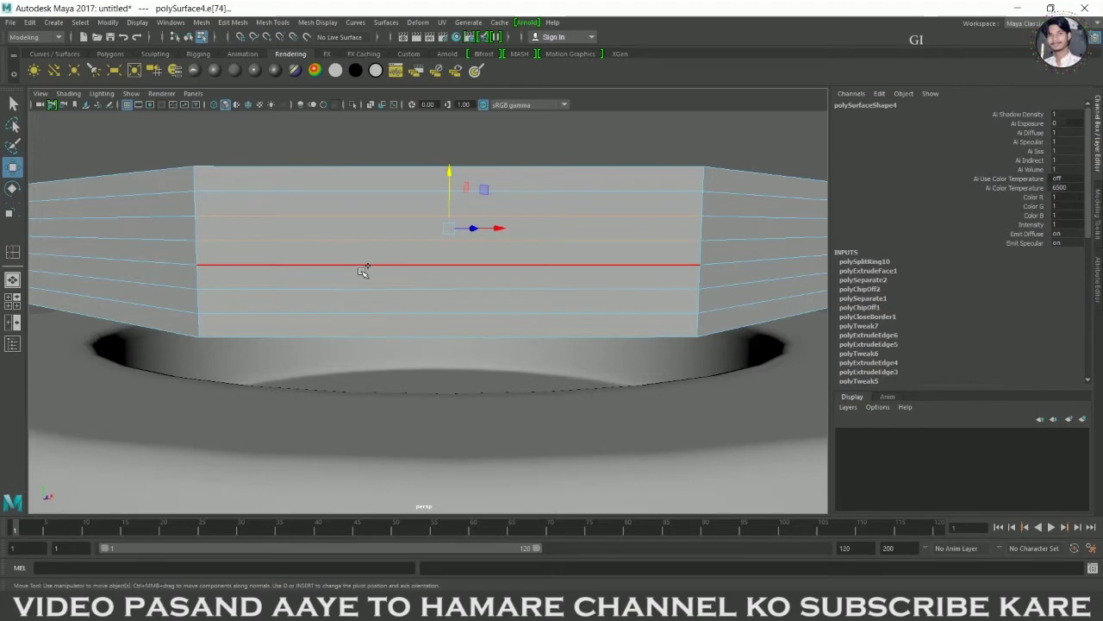
pyautogui.click(306, 227)
pyautogui.keyDown('shift'); pyautogui.click(312, 272); pyautogui.keyUp('shift')
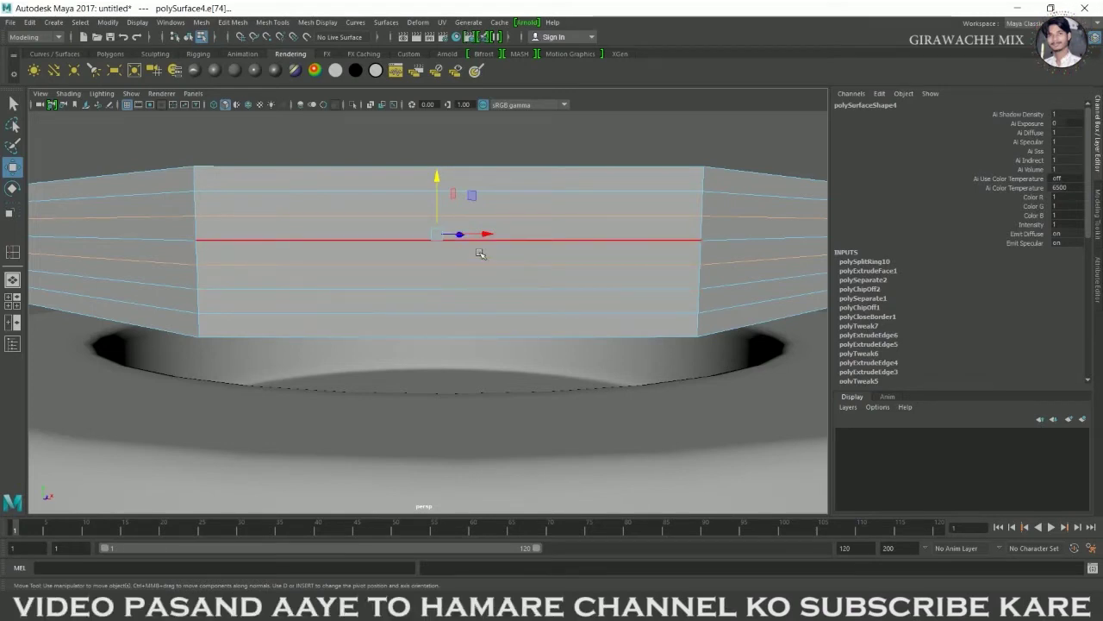
# Scale the selected edge loops inward to 0.968
pyautogui.press('r')
pyautogui.moveTo(437, 234); pyautogui.dragTo(428, 246)
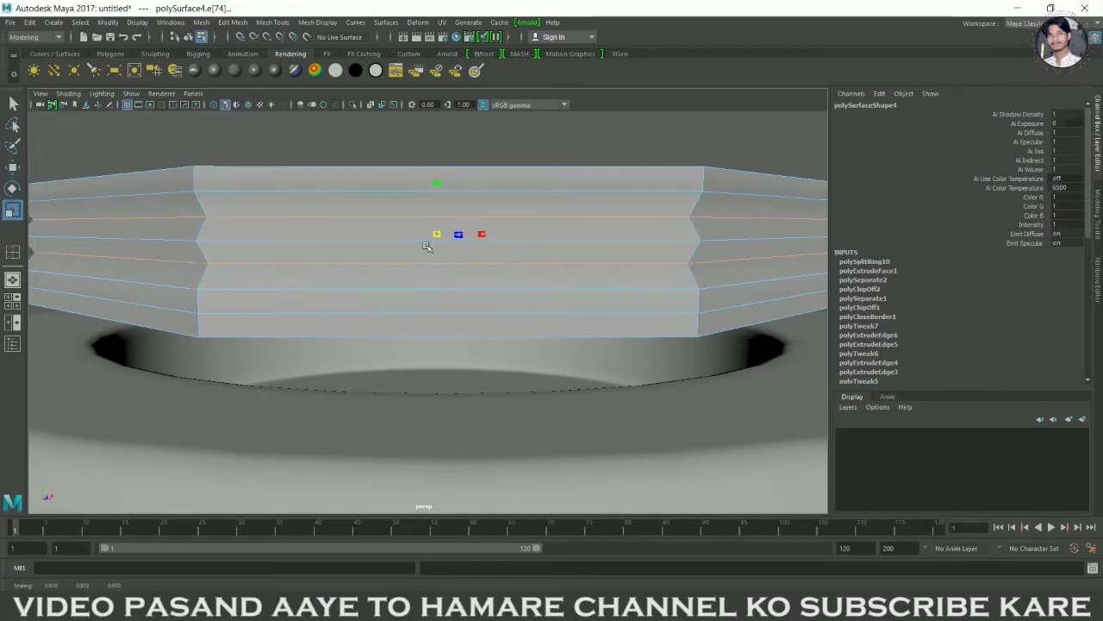
pyautogui.hotkey('ctrl', 'z')
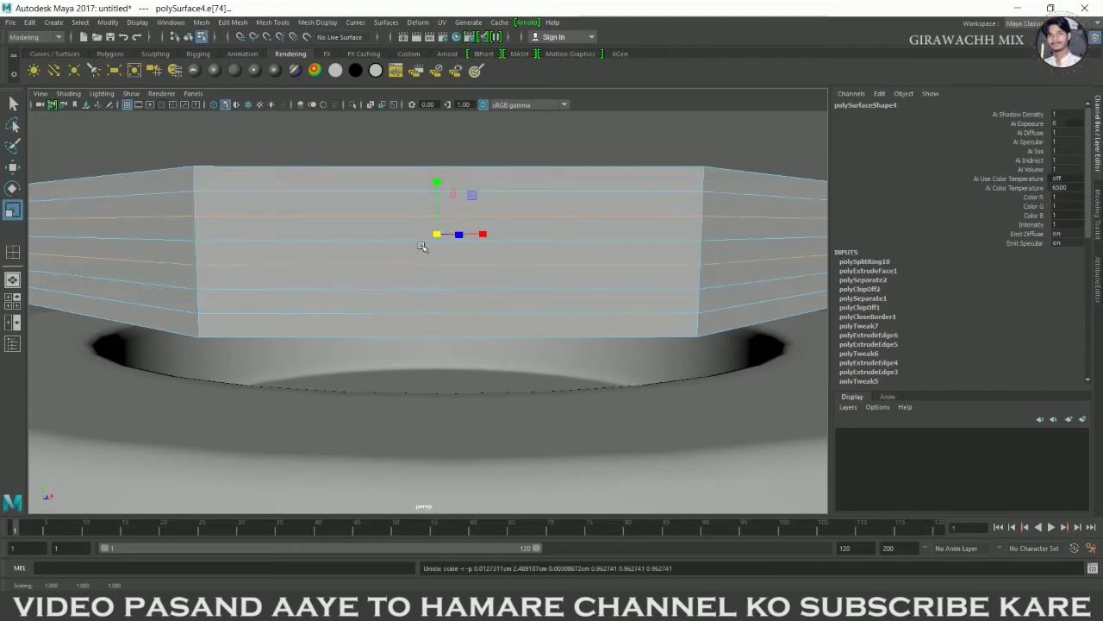
pyautogui.press('r')
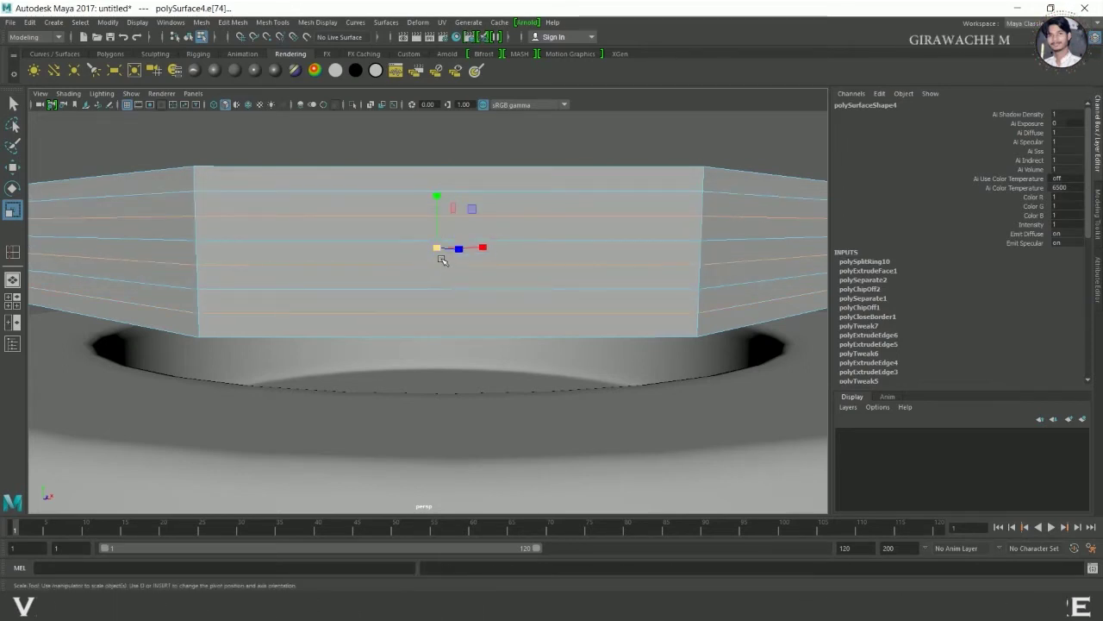
pyautogui.moveTo(441, 260); pyautogui.dragTo(429, 257)
# Bevel the pinched loops into rounded grooves
pyautogui.keyDown('shift'); pyautogui.moveTo(429, 257); pyautogui.dragTo(547, 216, button='right'); pyautogui.keyUp('shift')
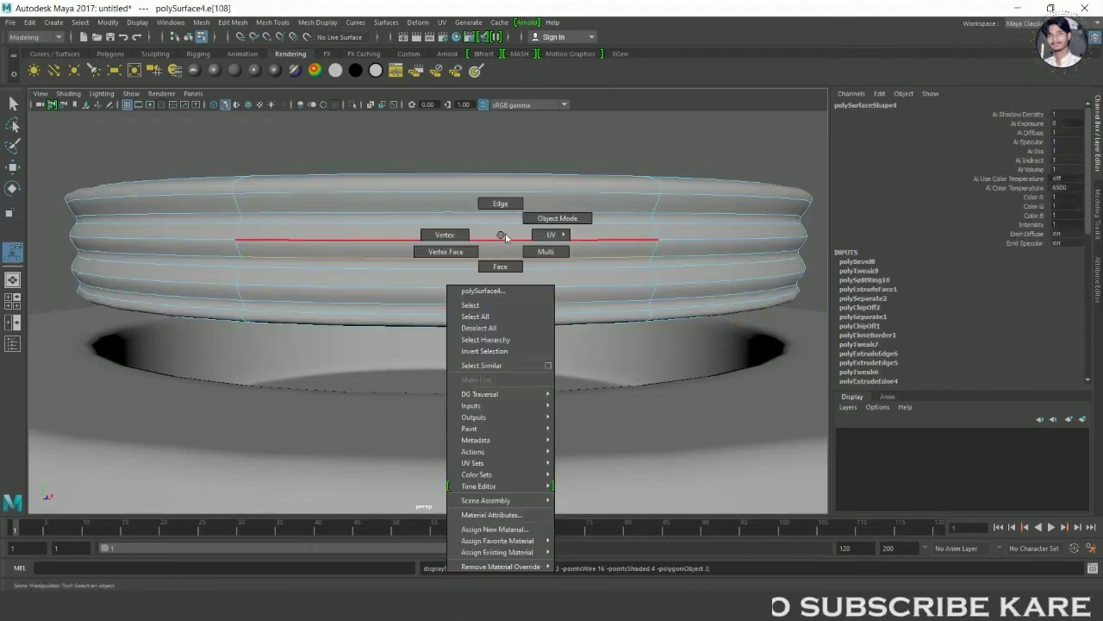
pyautogui.scroll(-3, 542, 209)
pyautogui.scroll(-2, 490, 250)
pyautogui.click(489, 250)
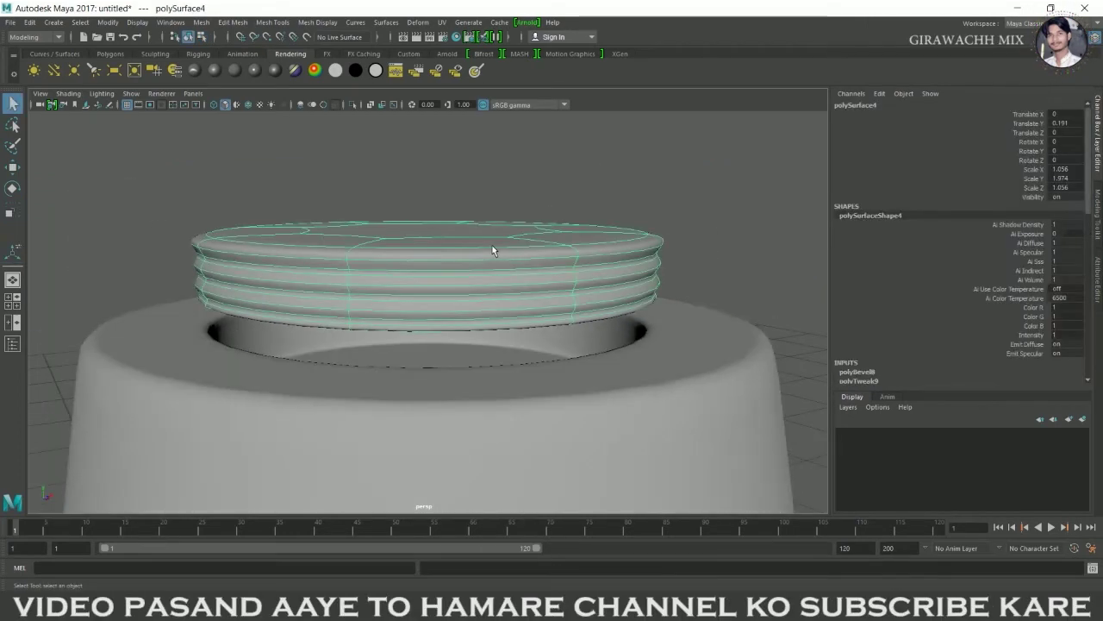
# Lower the grooved ring toward the base's opening and unhide the jar
pyautogui.press('w')
pyautogui.moveTo(427, 259); pyautogui.dragTo(440, 284)
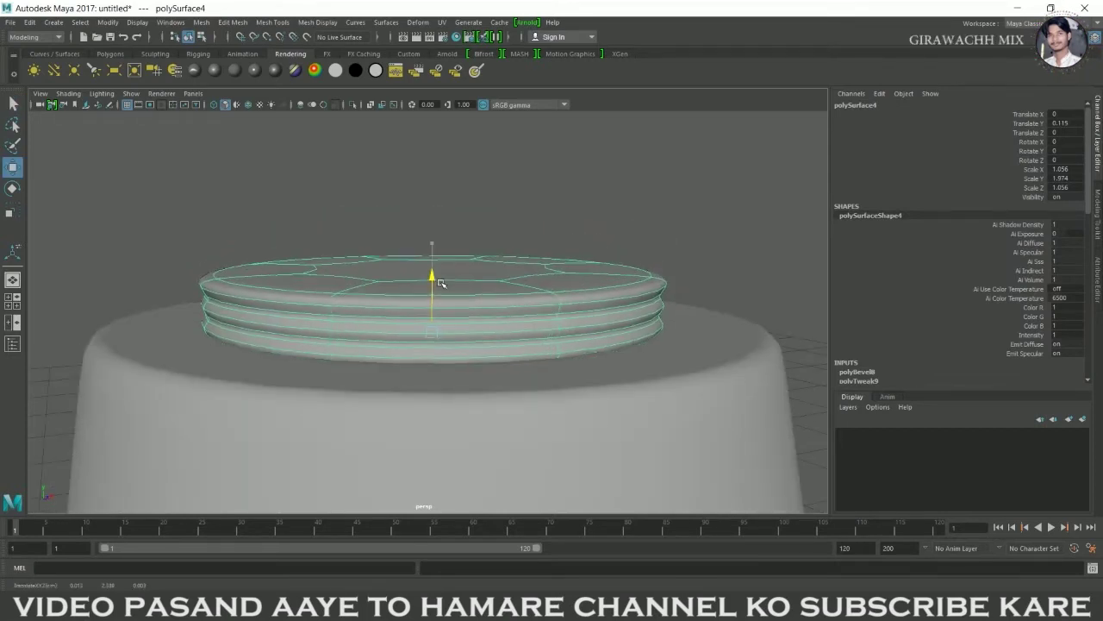
pyautogui.hotkey('ctrl', 'shift', 'h')
pyautogui.click(717, 184)
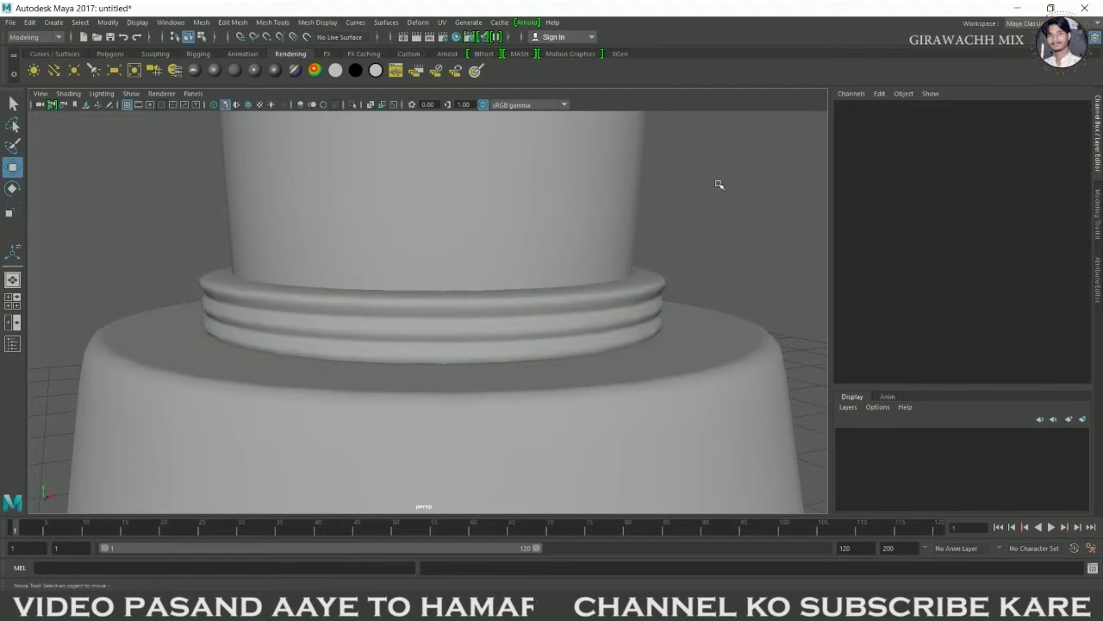
pyautogui.scroll(-2, 512, 212)
# Raise the jar above the ring
pyautogui.click(477, 258)
pyautogui.click(475, 239)
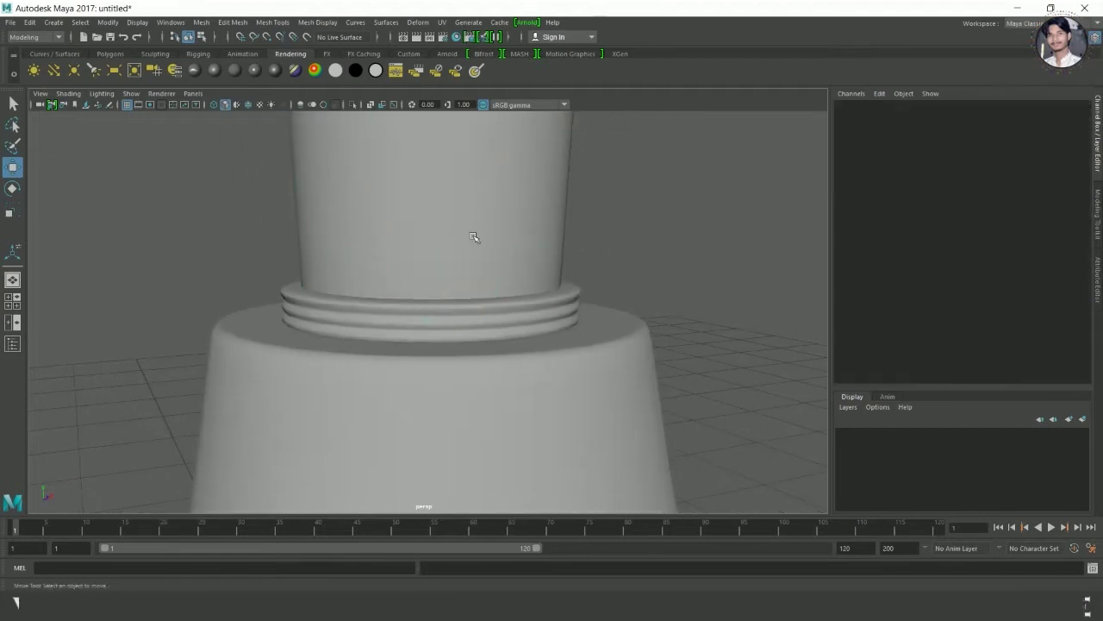
pyautogui.click(476, 250)
pyautogui.moveTo(439, 261); pyautogui.dragTo(440, 243)
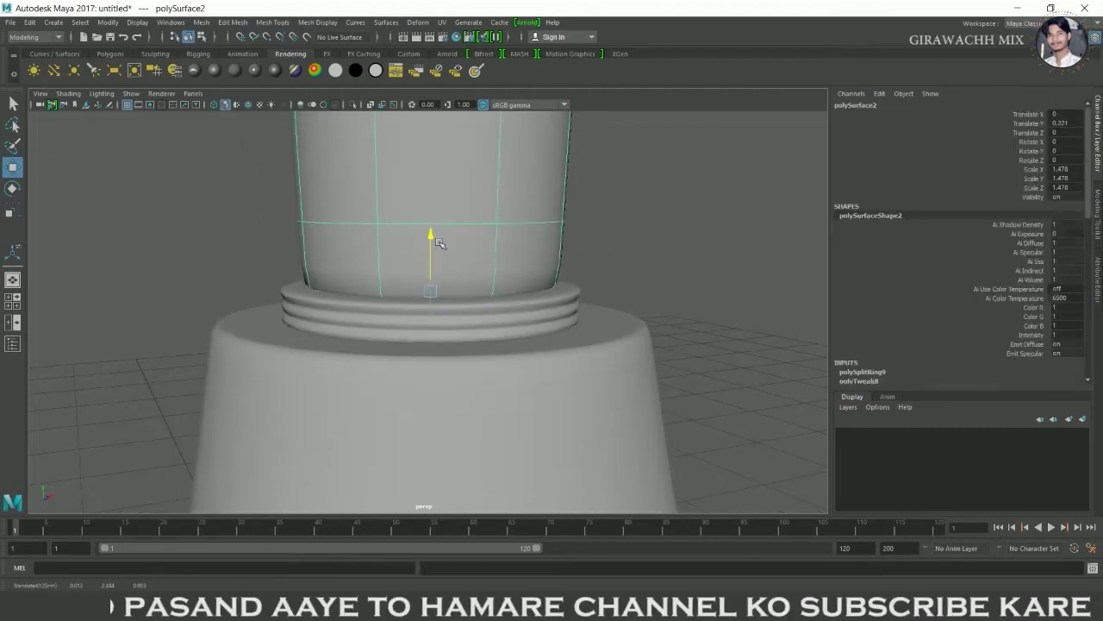
pyautogui.click(643, 244)
pyautogui.moveTo(644, 245)
pyautogui.keyDown('alt'); pyautogui.mouseDown(button='right')
pyautogui.moveTo(247, 242)
pyautogui.moveTo(593, 237)
pyautogui.moveTo(103, 264)
pyautogui.moveTo(517, 259)
pyautogui.mouseUp(button='right'); pyautogui.keyUp('alt')
# Lower the ring onto the base at Translate Y 0.071 and lift the jar to Translate Y 0.78
pyautogui.click(427, 303)
pyautogui.moveTo(428, 277); pyautogui.dragTo(428, 281)
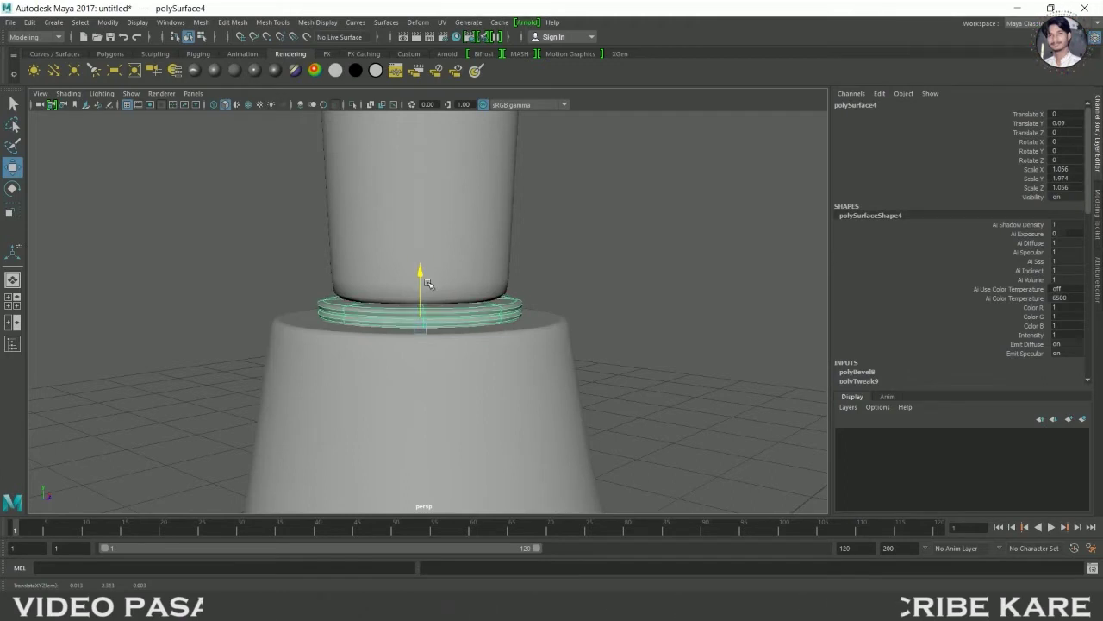
pyautogui.moveTo(428, 282); pyautogui.dragTo(432, 287)
pyautogui.click(443, 236)
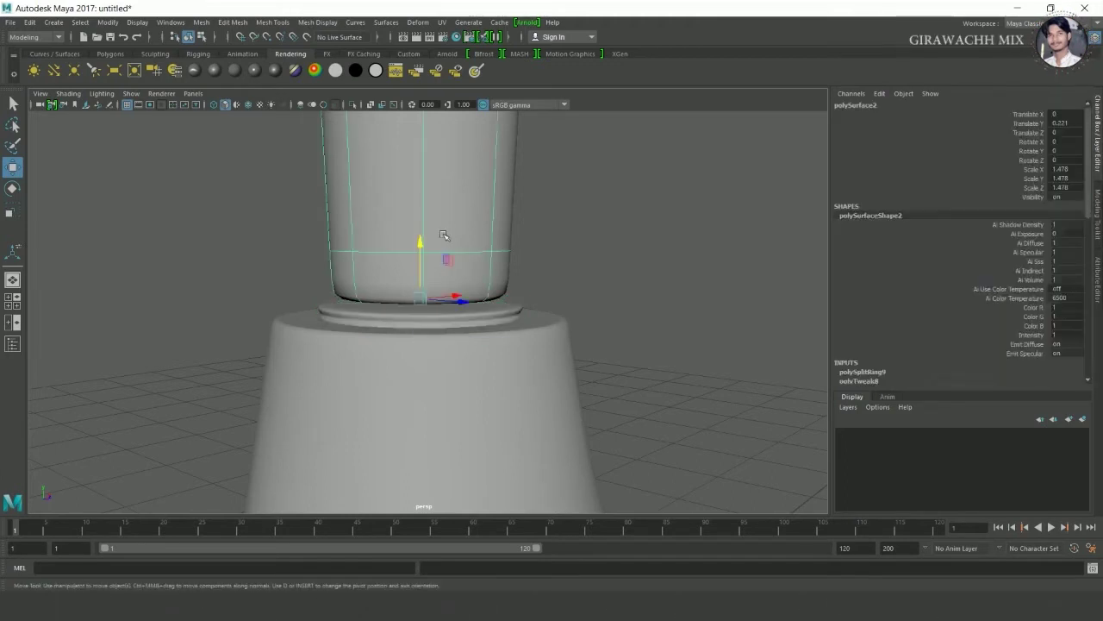
pyautogui.moveTo(422, 247); pyautogui.dragTo(422, 176)
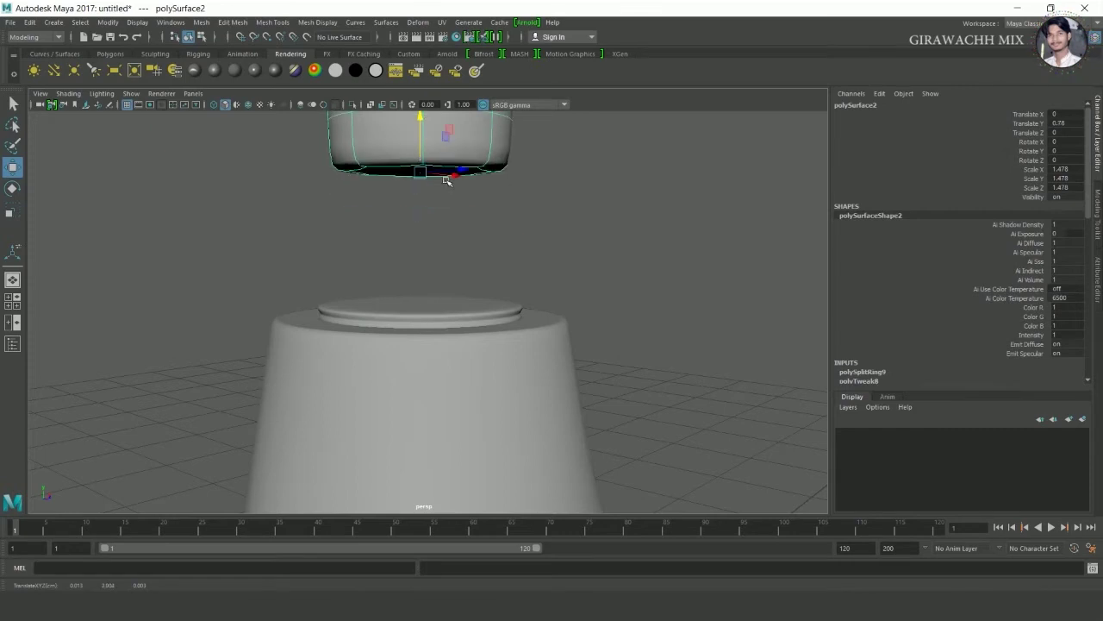
# Extrude the jar's bottom cap face and scale it down to a point
pyautogui.rightClick(367, 197)
pyautogui.click(367, 225)
pyautogui.click(418, 194)
pyautogui.keyDown('shift'); pyautogui.rightClick(418, 220); pyautogui.keyUp('shift')
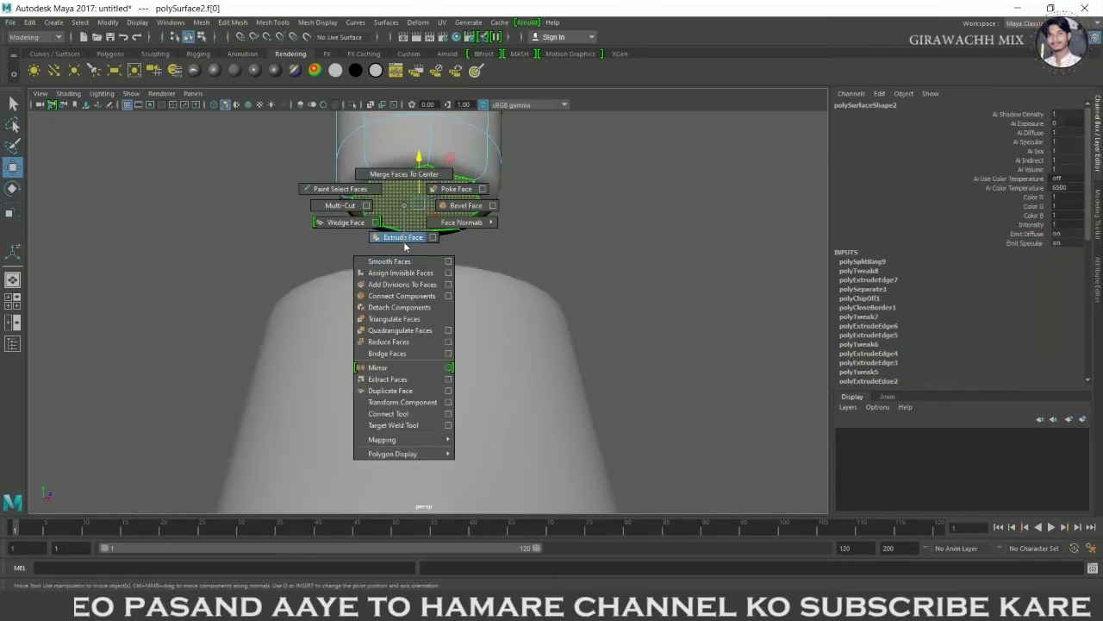
pyautogui.click(444, 244)
pyautogui.press('r')
pyautogui.moveTo(418, 204); pyautogui.dragTo(297, 226)
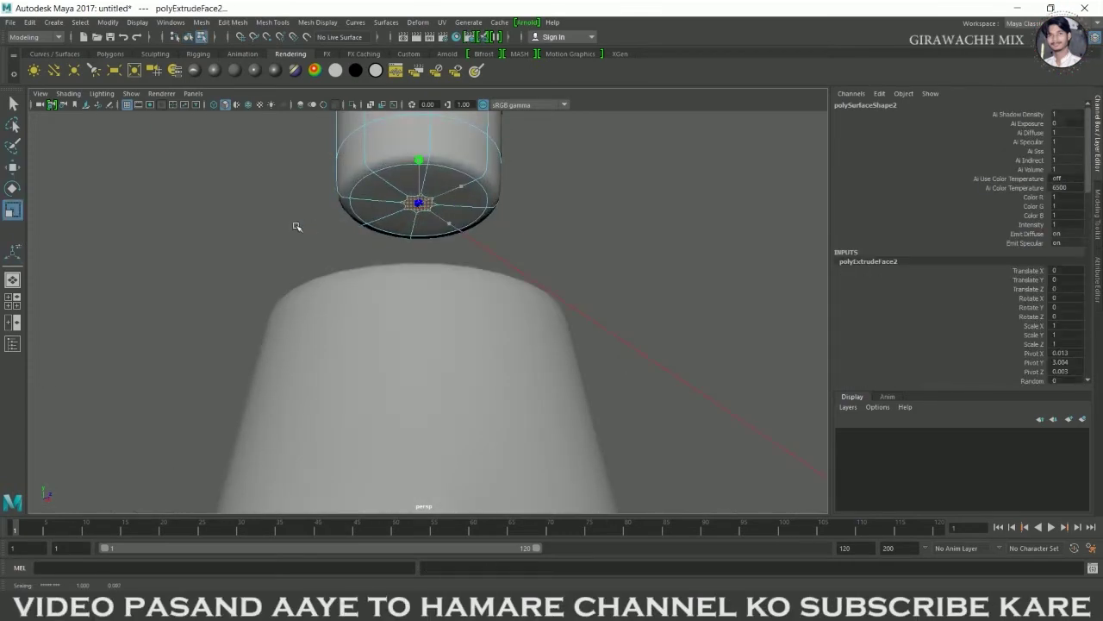
# Push the shrunken bottom face slightly down and reselect the whole jar
pyautogui.press('w')
pyautogui.keyDown('alt'); pyautogui.moveTo(468, 231); pyautogui.dragTo(447, 232); pyautogui.keyUp('alt')
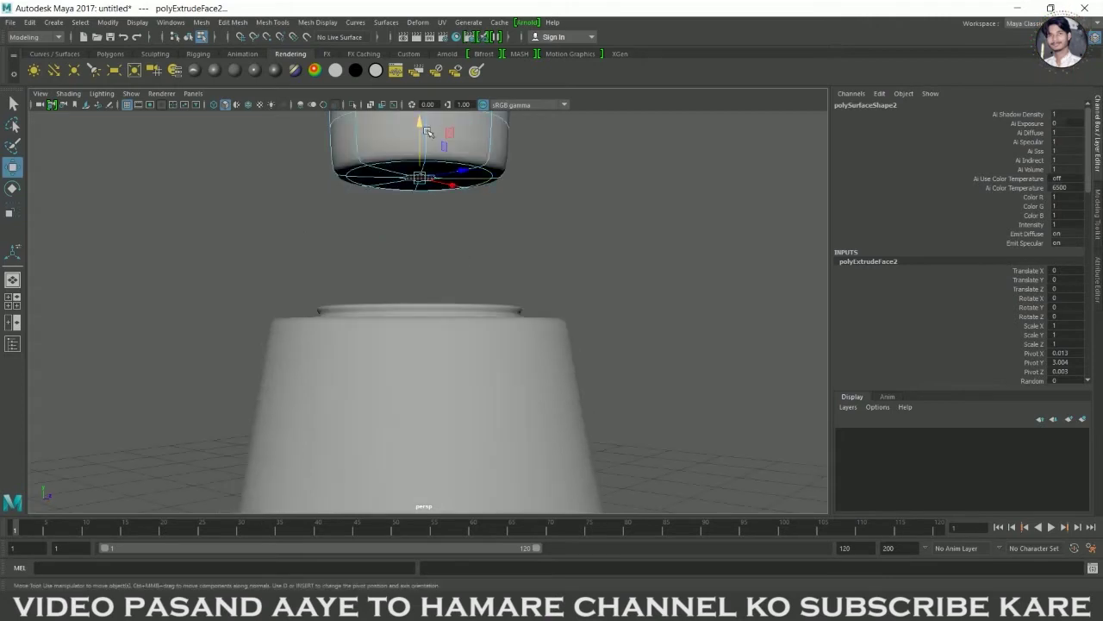
pyautogui.moveTo(428, 131); pyautogui.dragTo(427, 141)
pyautogui.click(579, 184)
pyautogui.moveTo(578, 184)
pyautogui.keyDown('alt'); pyautogui.mouseDown()
pyautogui.moveTo(483, 224)
pyautogui.moveTo(438, 259)
pyautogui.moveTo(439, 283)
pyautogui.mouseUp(); pyautogui.keyUp('alt')
pyautogui.click(439, 198)
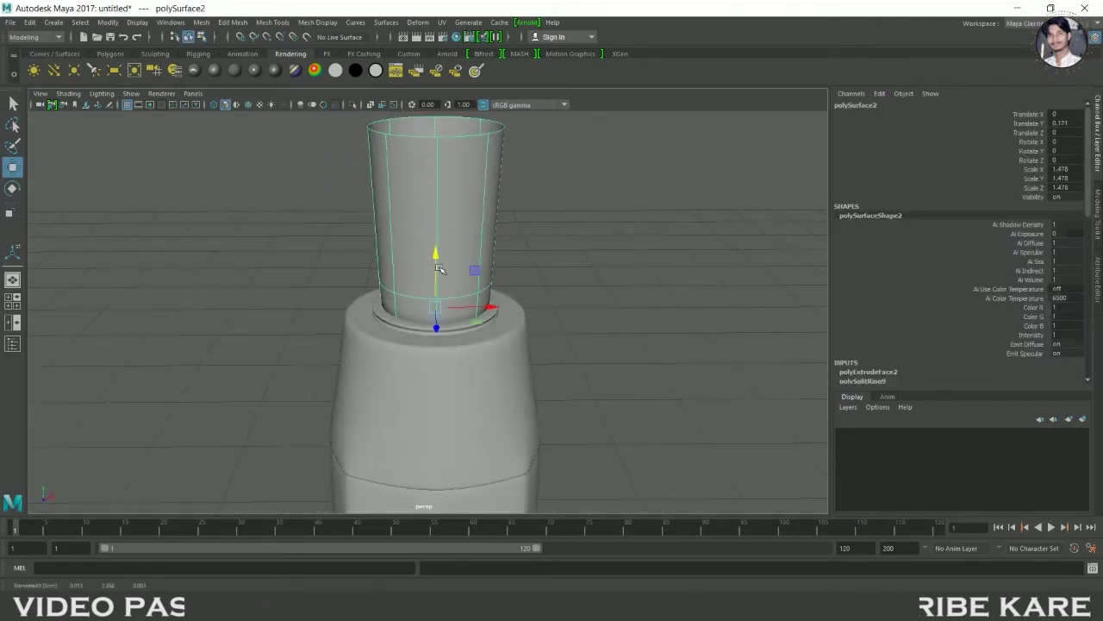
# Lower the jar slightly onto the base's rim
pyautogui.scroll(2, 440, 258)
pyautogui.scroll(2, 441, 243)
pyautogui.scroll(2, 441, 244)
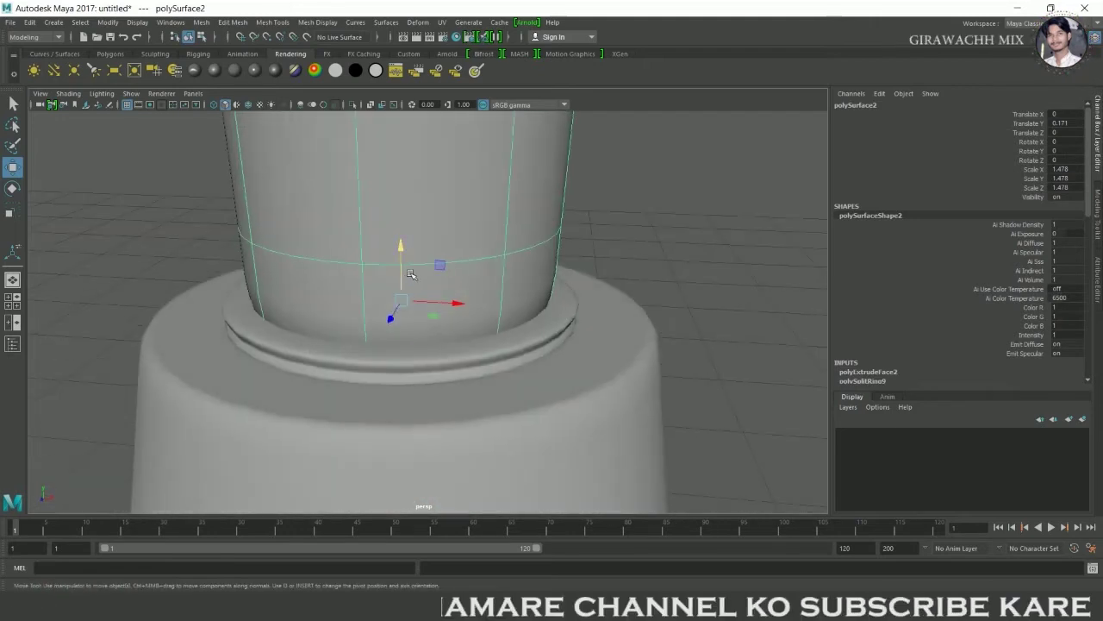
pyautogui.moveTo(401, 246); pyautogui.dragTo(411, 260)
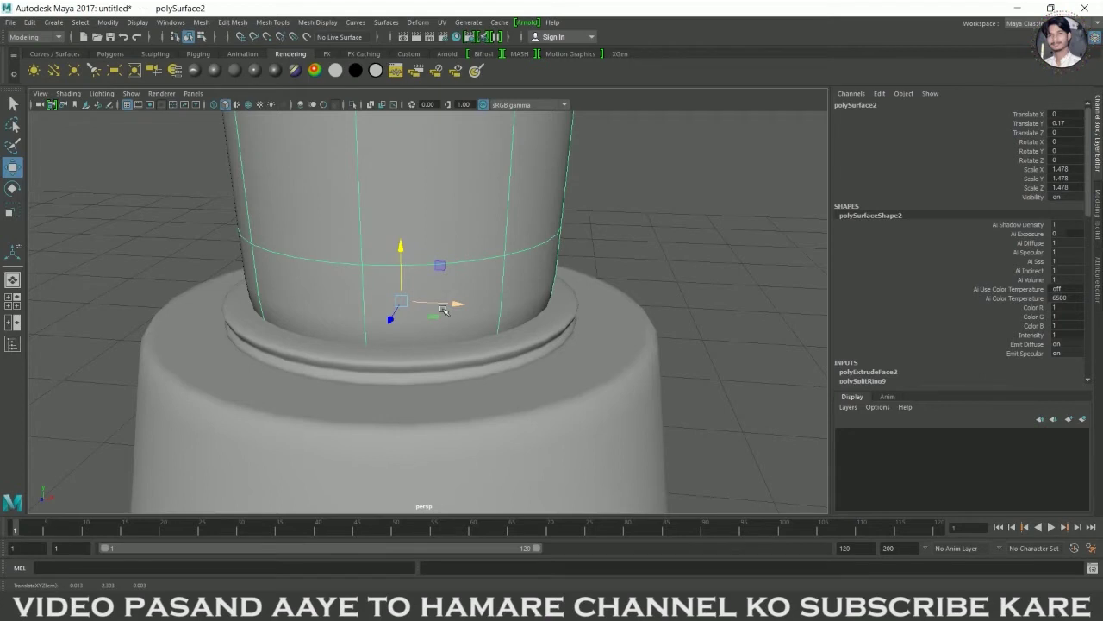
# Widen a lower ring of jar vertices and raise it up the jar
pyautogui.keyDown('alt'); pyautogui.moveTo(489, 306); pyautogui.dragTo(445, 229); pyautogui.keyUp('alt')
pyautogui.moveTo(445, 230); pyautogui.dragTo(394, 229, button='right')
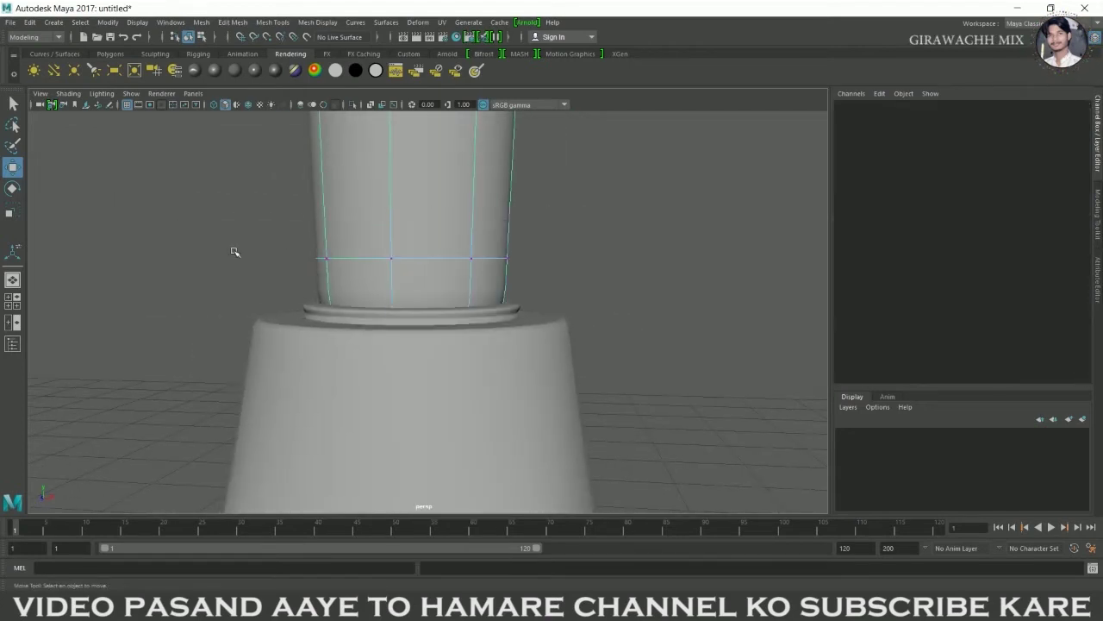
pyautogui.moveTo(233, 247); pyautogui.dragTo(560, 275)
pyautogui.keyDown('alt'); pyautogui.moveTo(449, 273); pyautogui.dragTo(443, 313); pyautogui.keyUp('alt')
pyautogui.press('r')
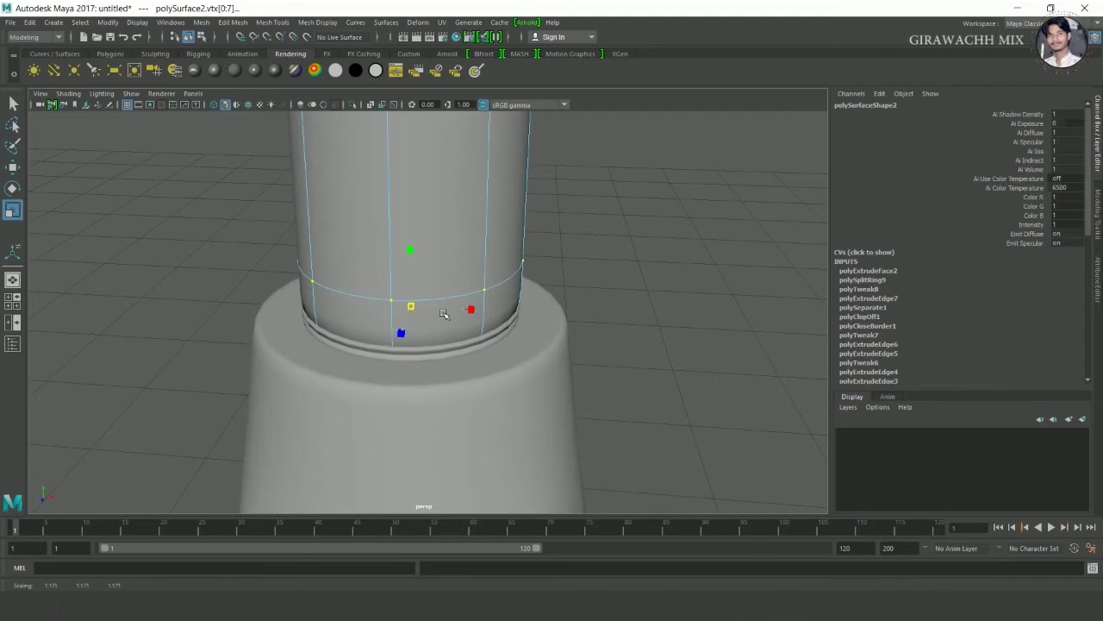
pyautogui.moveTo(443, 314); pyautogui.dragTo(528, 339)
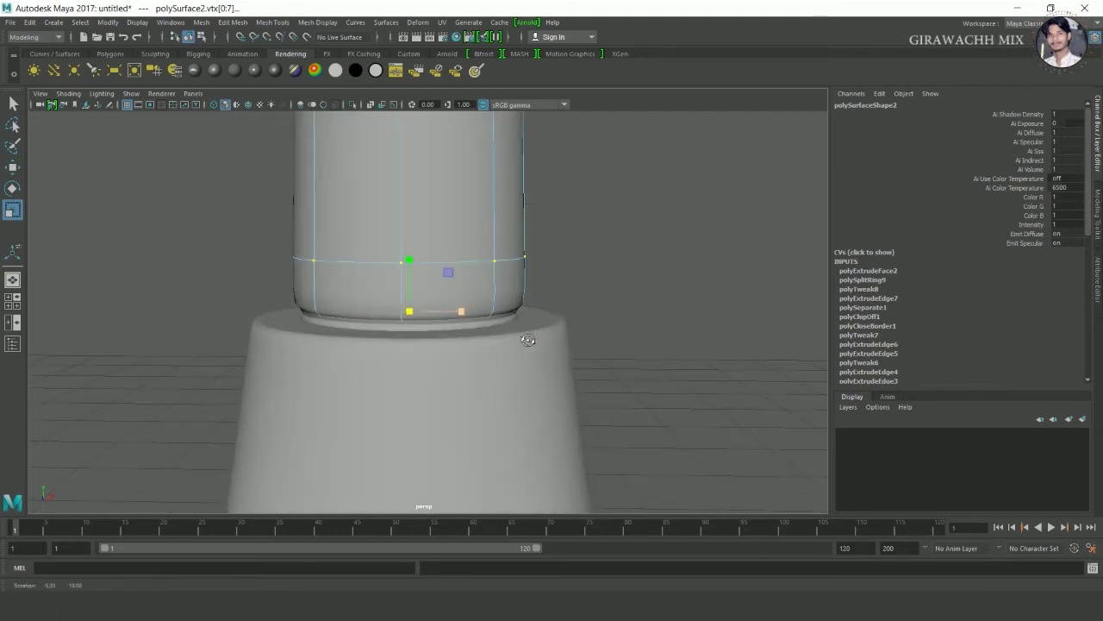
pyautogui.press('w')
pyautogui.moveTo(417, 263); pyautogui.dragTo(419, 258)
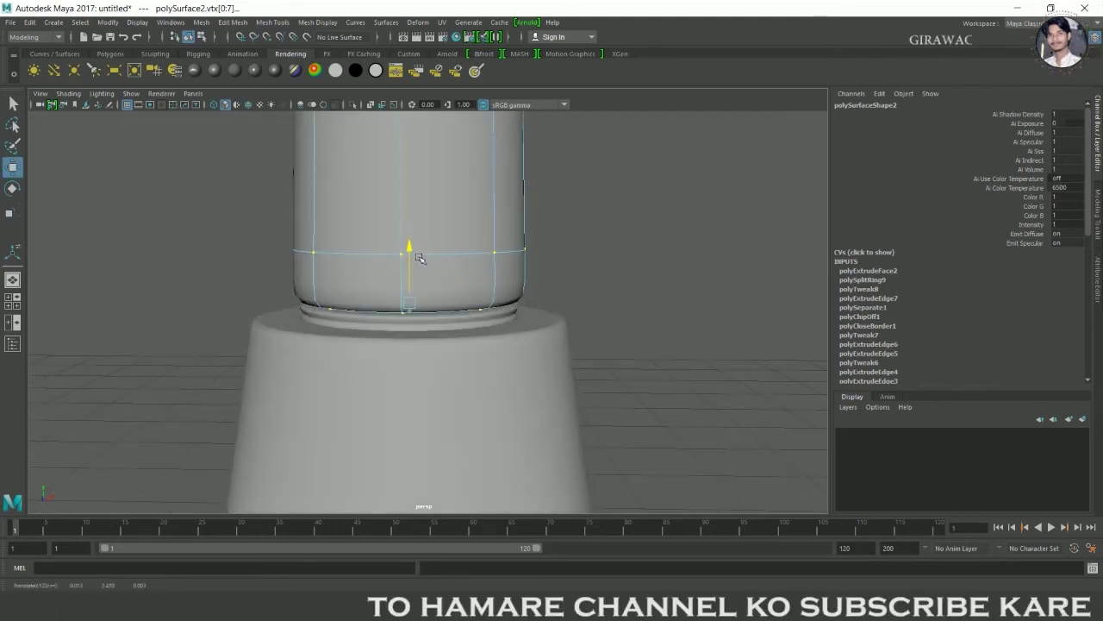
# Scale the jar's bottom vertex ring inward to round off its base
pyautogui.moveTo(203, 214); pyautogui.dragTo(646, 283)
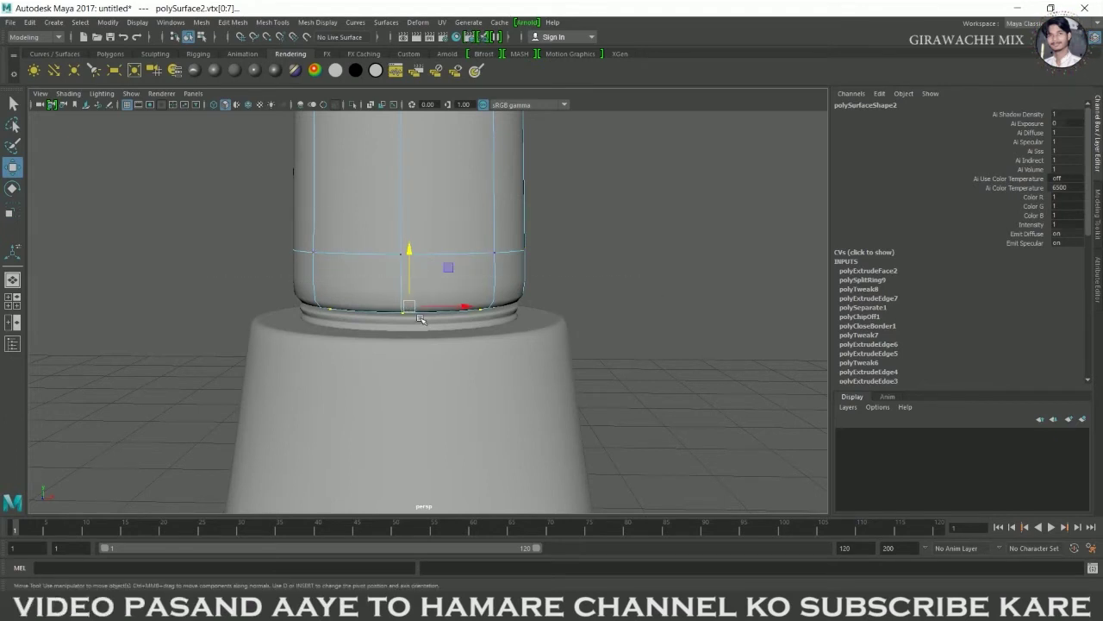
pyautogui.press('r')
pyautogui.moveTo(419, 317); pyautogui.dragTo(371, 319)
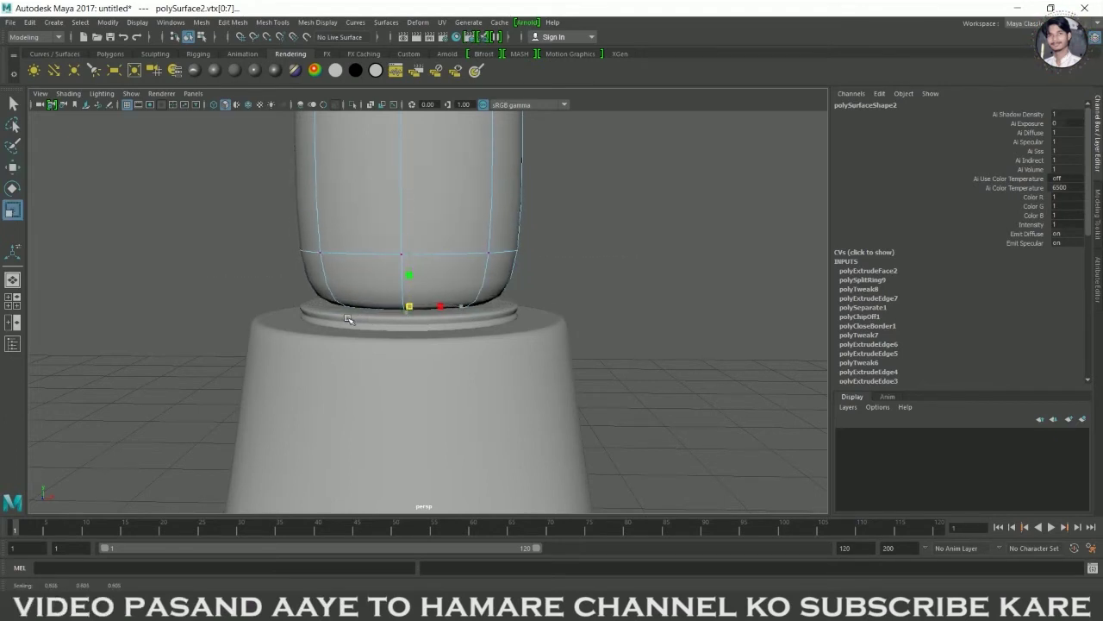
pyautogui.press('w')
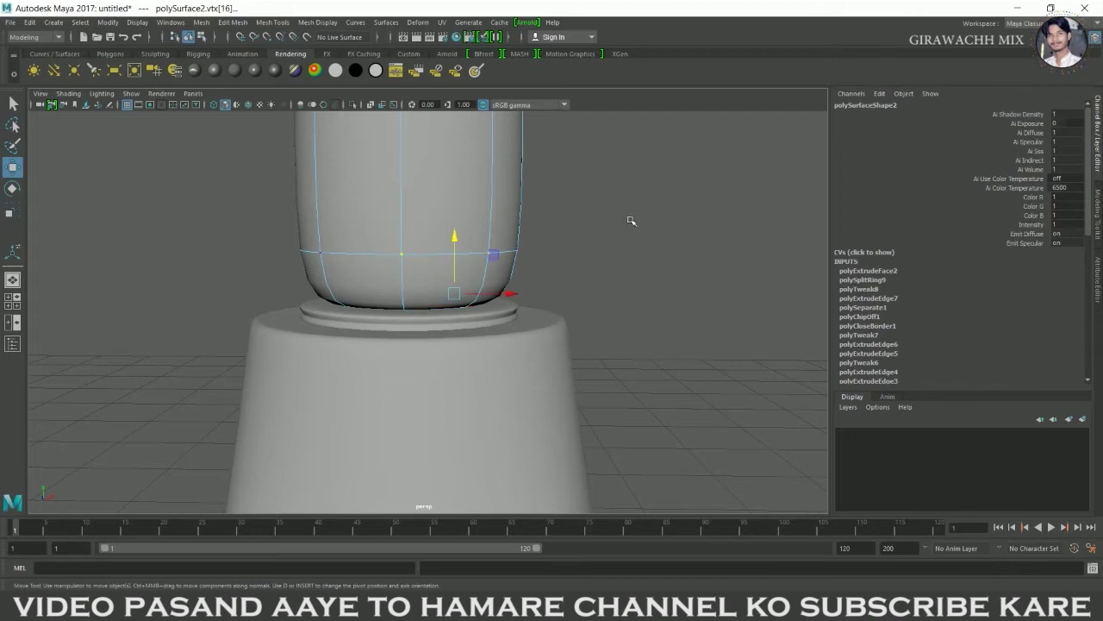
pyautogui.moveTo(419, 210); pyautogui.dragTo(475, 195, button='right')
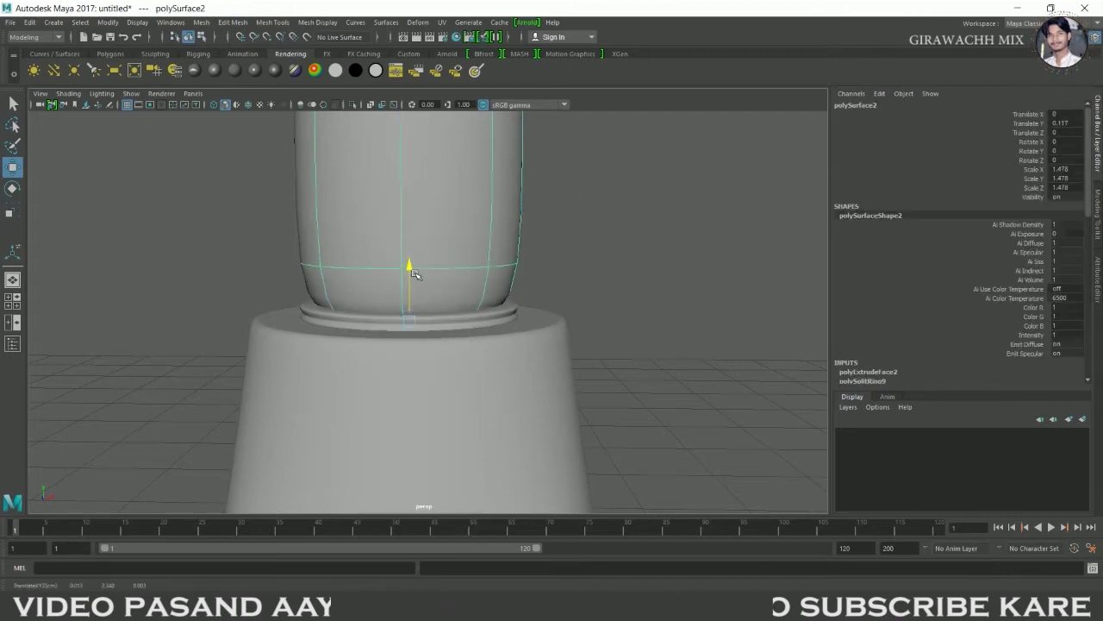
pyautogui.scroll(-5, 615, 281)
pyautogui.moveTo(411, 216); pyautogui.dragTo(493, 253, button='right')
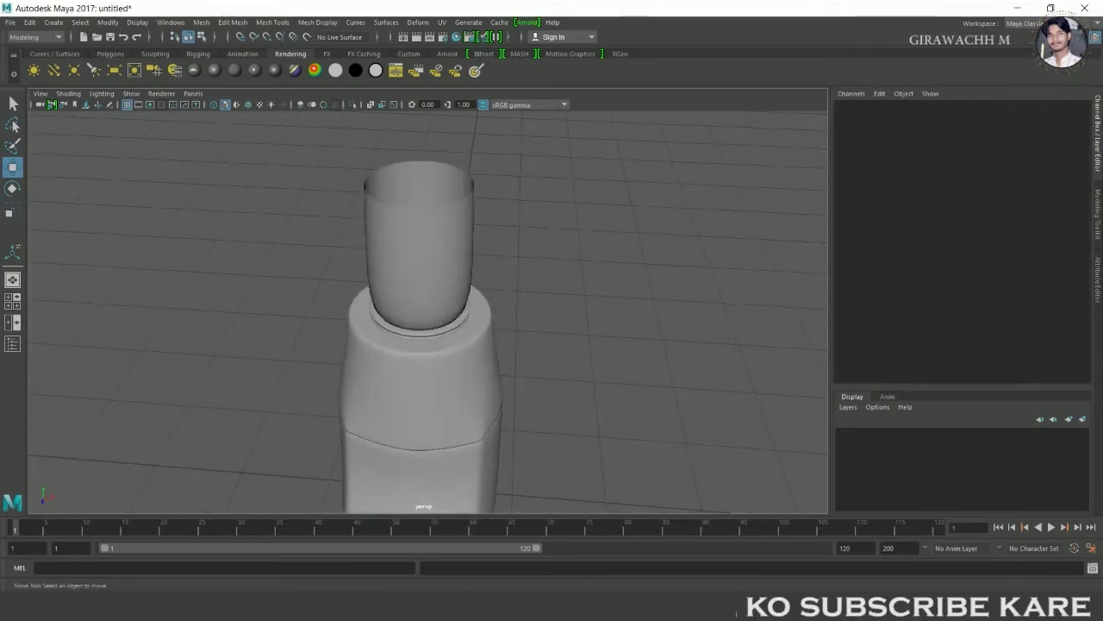
# Scale the jar's top rim vertices outward to widen the opening
pyautogui.keyDown('alt'); pyautogui.moveTo(493, 254); pyautogui.dragTo(443, 212); pyautogui.keyUp('alt')
pyautogui.moveTo(433, 197); pyautogui.dragTo(345, 171, button='right')
pyautogui.moveTo(274, 120); pyautogui.dragTo(667, 204)
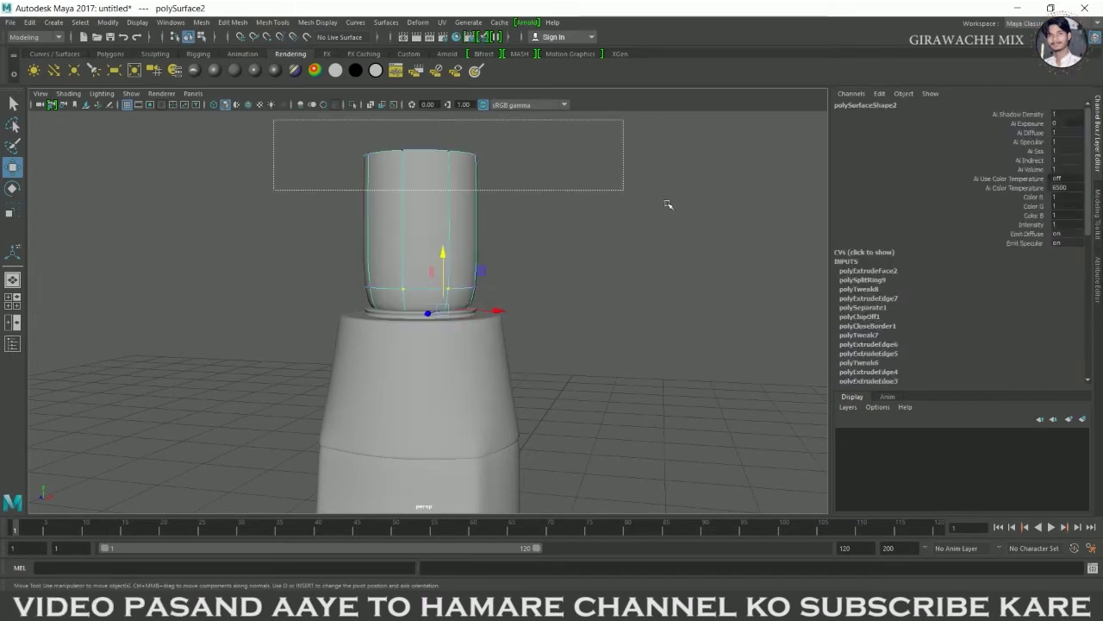
pyautogui.press('r')
pyautogui.moveTo(430, 170); pyautogui.dragTo(456, 169)
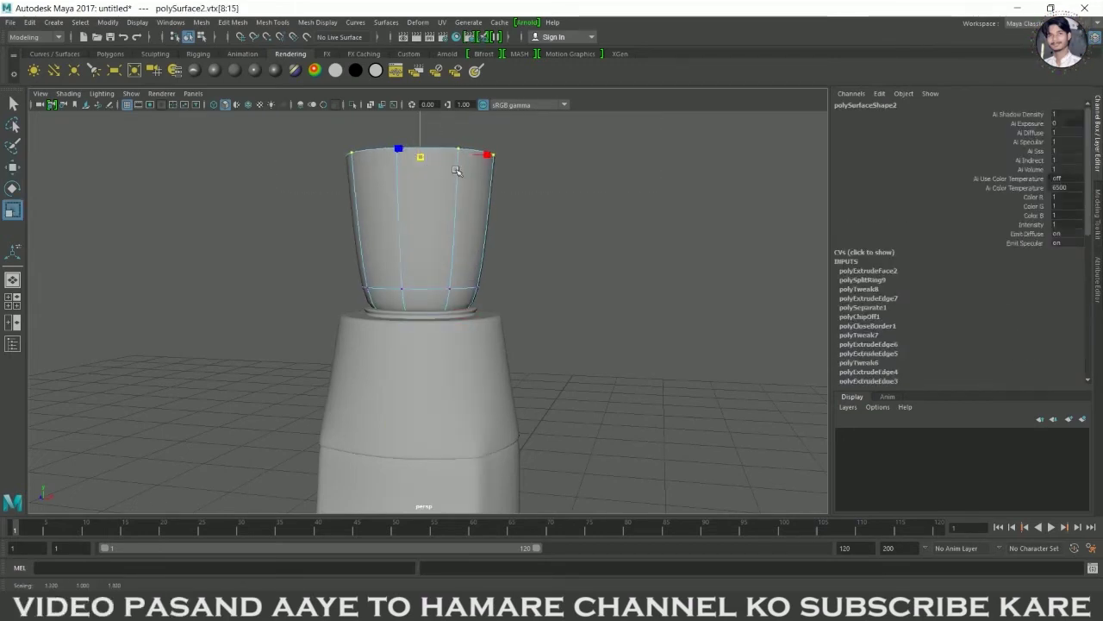
# Select the edges around the jar's top rim in edge mode
pyautogui.scroll(-3, 388, 224)
pyautogui.keyDown('alt'); pyautogui.moveTo(328, 271); pyautogui.dragTo(466, 280); pyautogui.keyUp('alt')
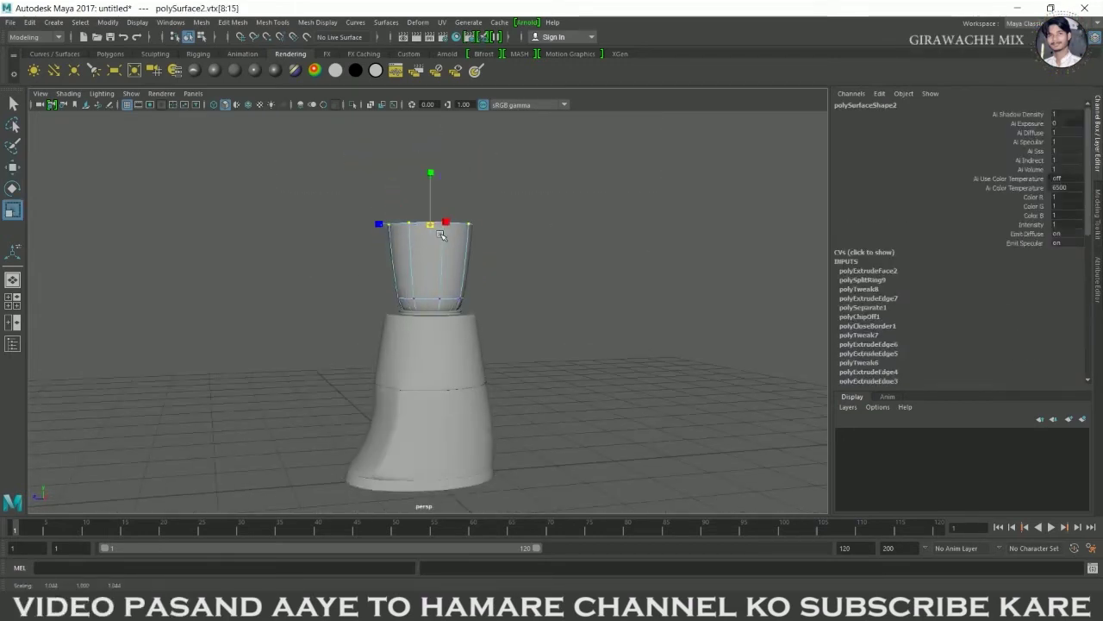
pyautogui.keyDown('alt'); pyautogui.moveTo(440, 235); pyautogui.dragTo(480, 266); pyautogui.keyUp('alt')
pyautogui.press('w')
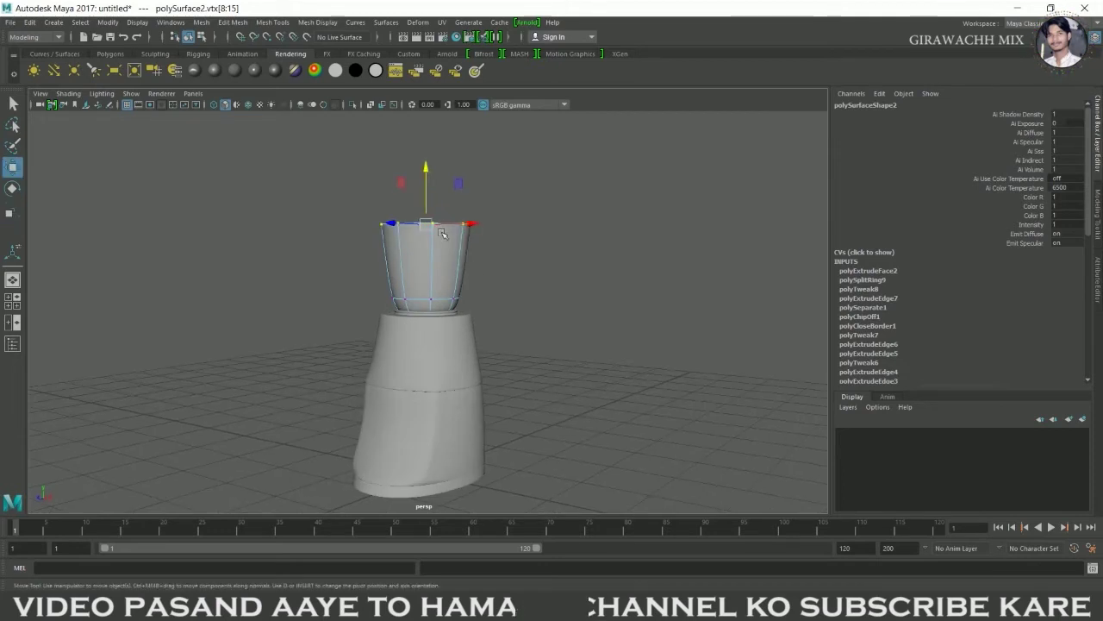
pyautogui.keyDown('alt'); pyautogui.moveTo(442, 234); pyautogui.dragTo(486, 305); pyautogui.keyUp('alt')
pyautogui.moveTo(485, 305); pyautogui.dragTo(517, 264, button='right')
pyautogui.scroll(3, 517, 264)
pyautogui.scroll(2, 448, 258)
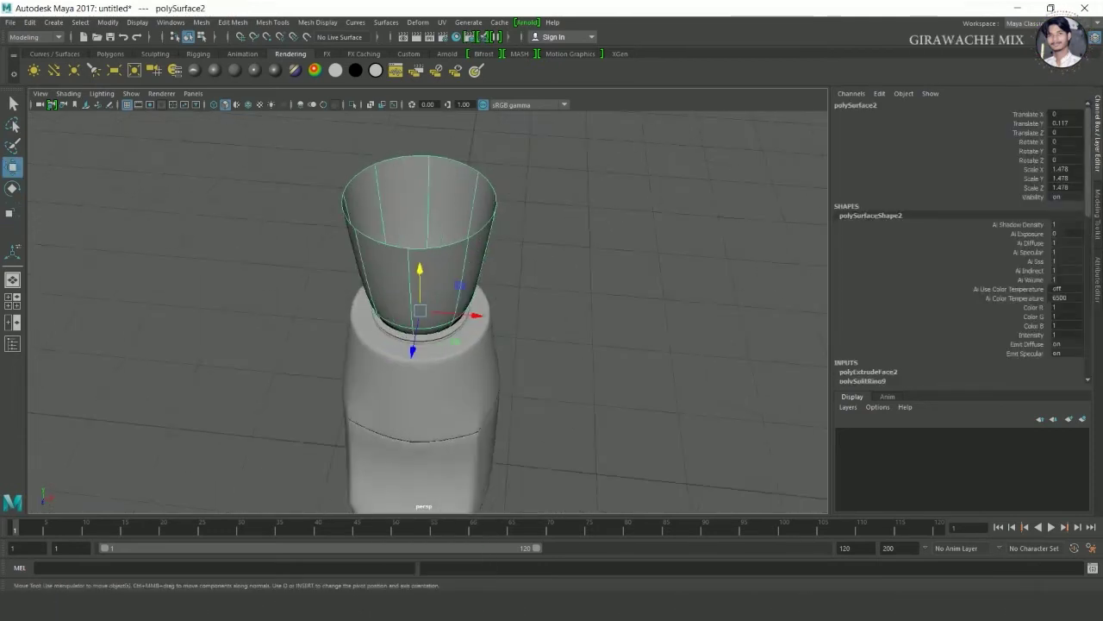
pyautogui.moveTo(422, 297)
pyautogui.mouseDown(button='right')
pyautogui.moveTo(434, 253)
pyautogui.moveTo(416, 263)
pyautogui.mouseUp(button='right')
pyautogui.click(437, 256)
# Extrude the jar's top rim edges repeatedly, scaling them outward and raising them into a flared lip
pyautogui.press('r')
pyautogui.moveTo(418, 196)
pyautogui.mouseDown()
pyautogui.moveTo(509, 215)
pyautogui.moveTo(468, 215)
pyautogui.moveTo(428, 251)
pyautogui.mouseUp()
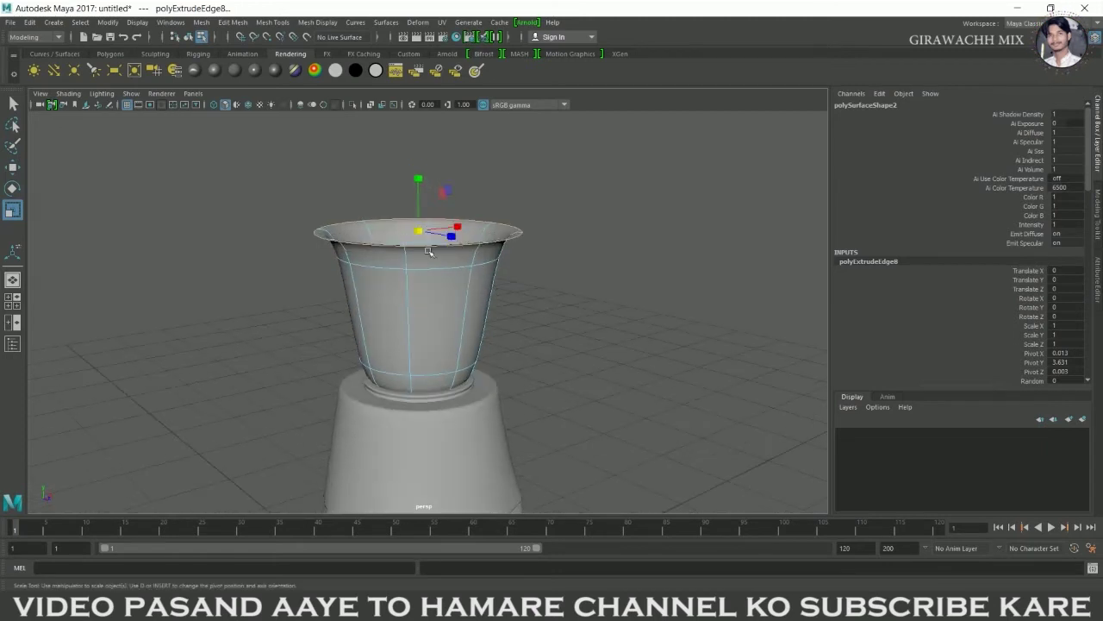
pyautogui.keyDown('shift'); pyautogui.moveTo(418, 251); pyautogui.dragTo(428, 277, button='right'); pyautogui.keyUp('shift')
pyautogui.moveTo(343, 193); pyautogui.dragTo(343, 187)
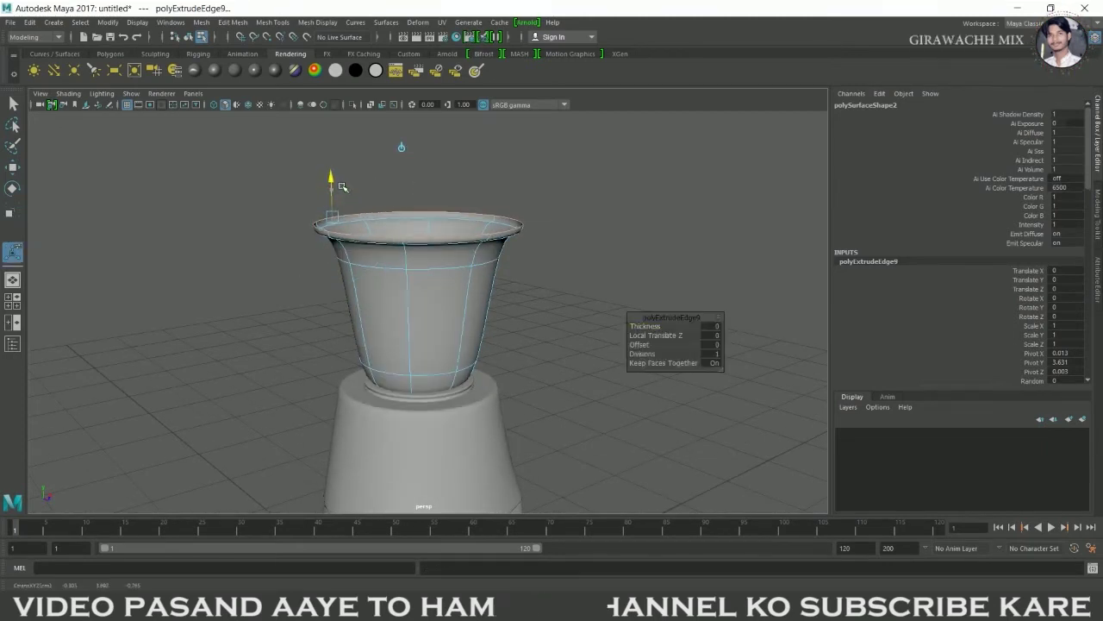
pyautogui.keyDown('shift'); pyautogui.moveTo(375, 241); pyautogui.dragTo(377, 289, button='right'); pyautogui.keyUp('shift')
pyautogui.press('r')
pyautogui.keyDown('alt'); pyautogui.moveTo(377, 288); pyautogui.dragTo(379, 327); pyautogui.keyUp('alt')
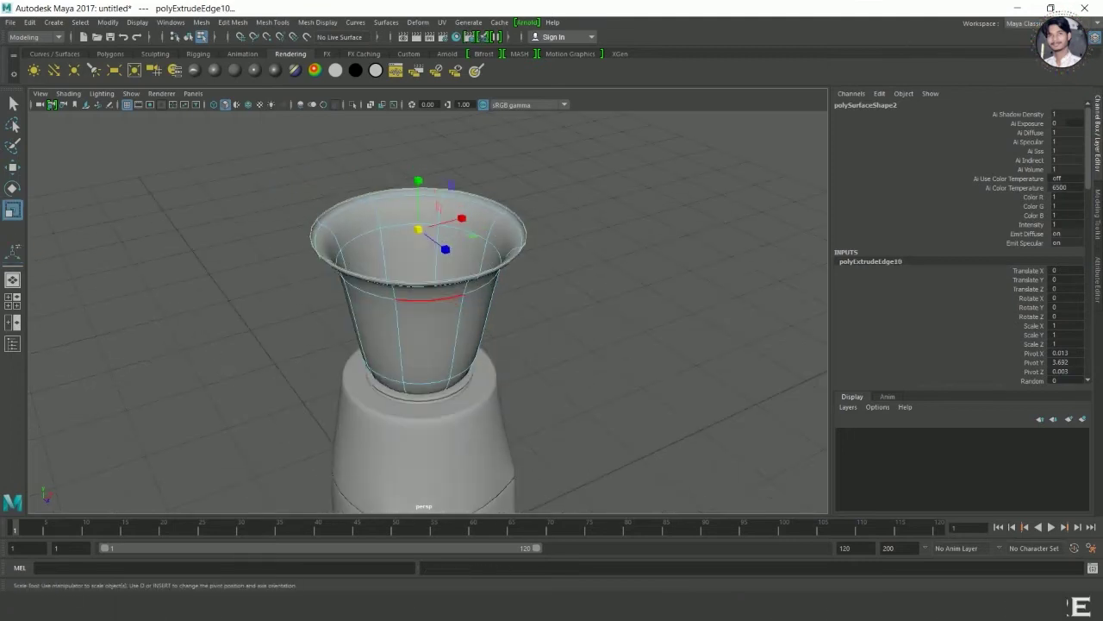
pyautogui.moveTo(457, 328)
pyautogui.keyDown('alt'); pyautogui.mouseDown()
pyautogui.moveTo(458, 281)
pyautogui.moveTo(428, 287)
pyautogui.moveTo(428, 258)
pyautogui.moveTo(525, 337)
pyautogui.mouseUp(); pyautogui.keyUp('alt')
pyautogui.press('w')
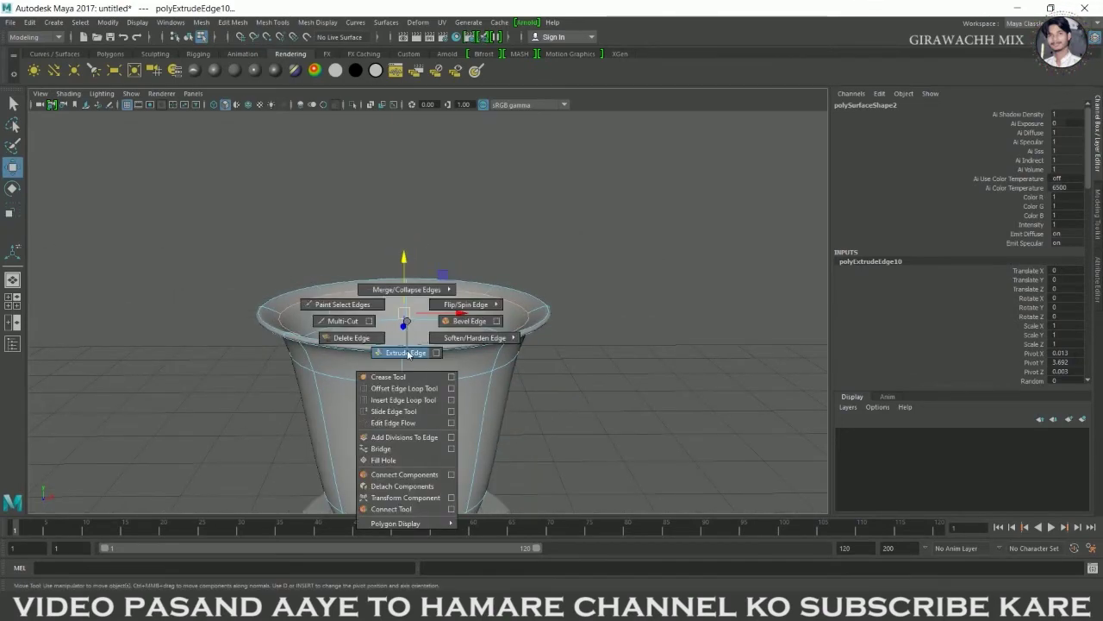
# Try one more rim extrusion and move, then undo back to a narrow lip and deselect
pyautogui.keyDown('shift'); pyautogui.moveTo(403, 315); pyautogui.dragTo(412, 285, button='right'); pyautogui.keyUp('shift')
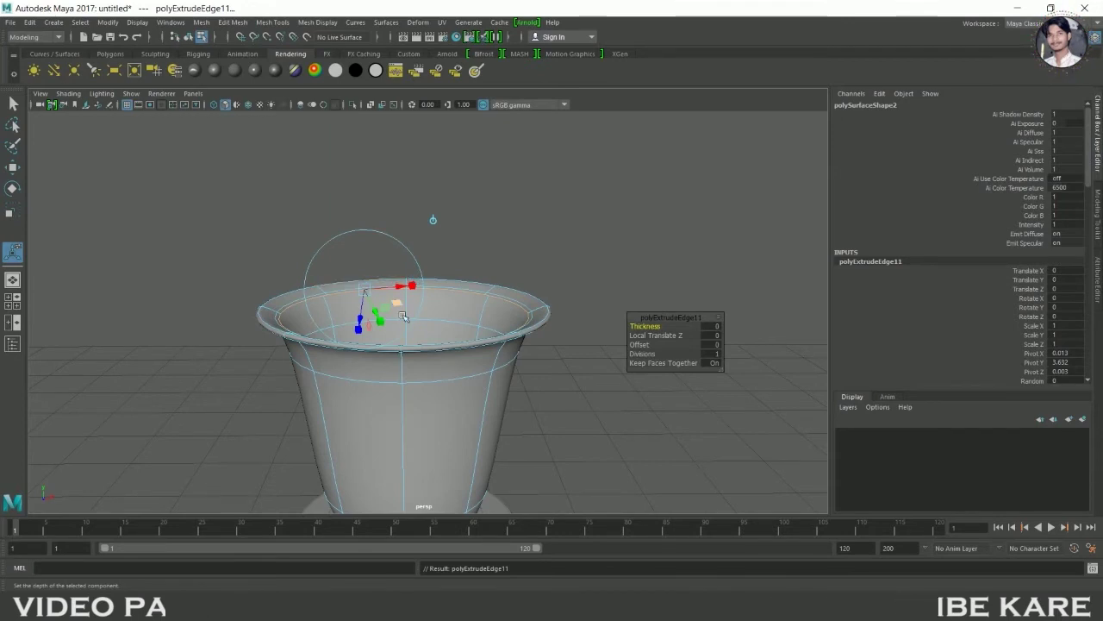
pyautogui.press('w')
pyautogui.moveTo(410, 285); pyautogui.dragTo(585, 322)
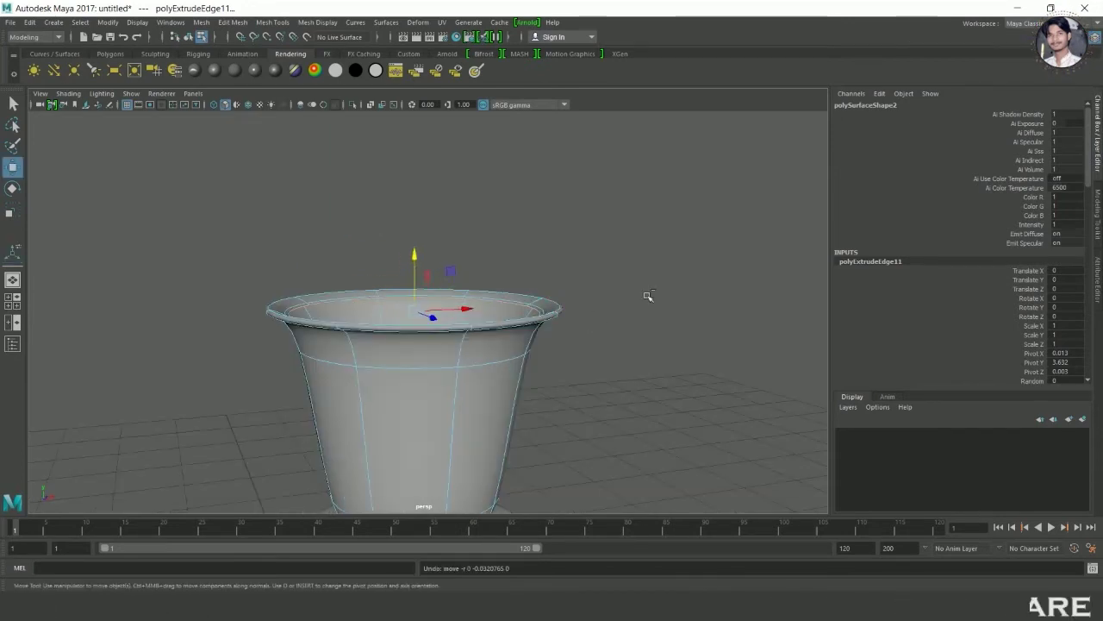
pyautogui.hotkey('ctrl', 'z')
pyautogui.hotkey('ctrl', 'z')
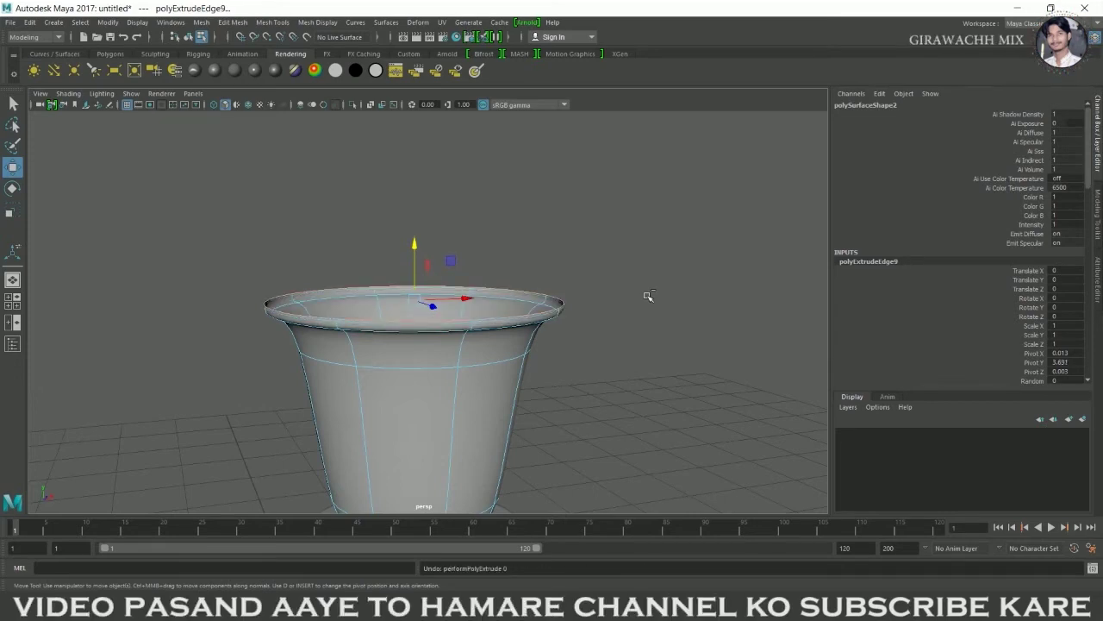
pyautogui.hotkey('ctrl', 'z')
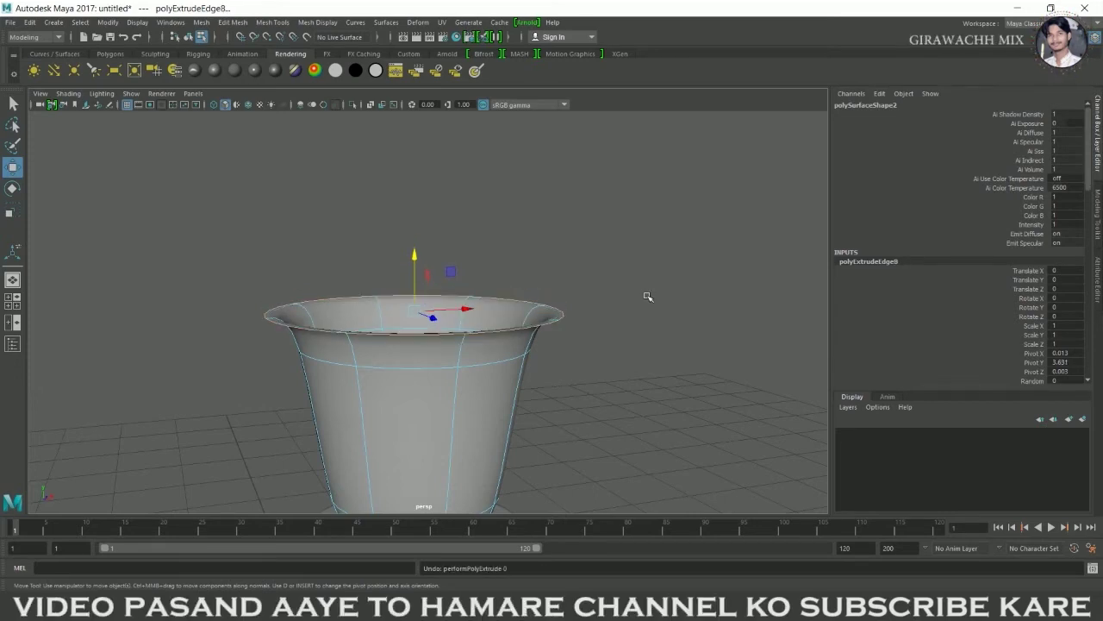
pyautogui.hotkey('ctrl', 'z')
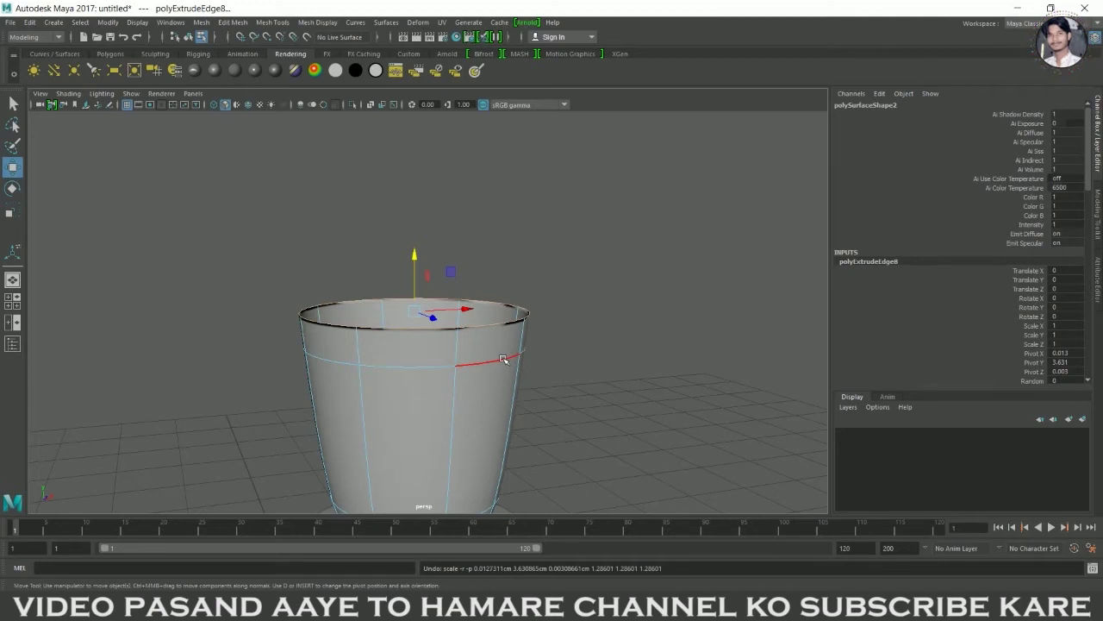
pyautogui.hotkey('ctrl', 'z')
pyautogui.click(566, 302)
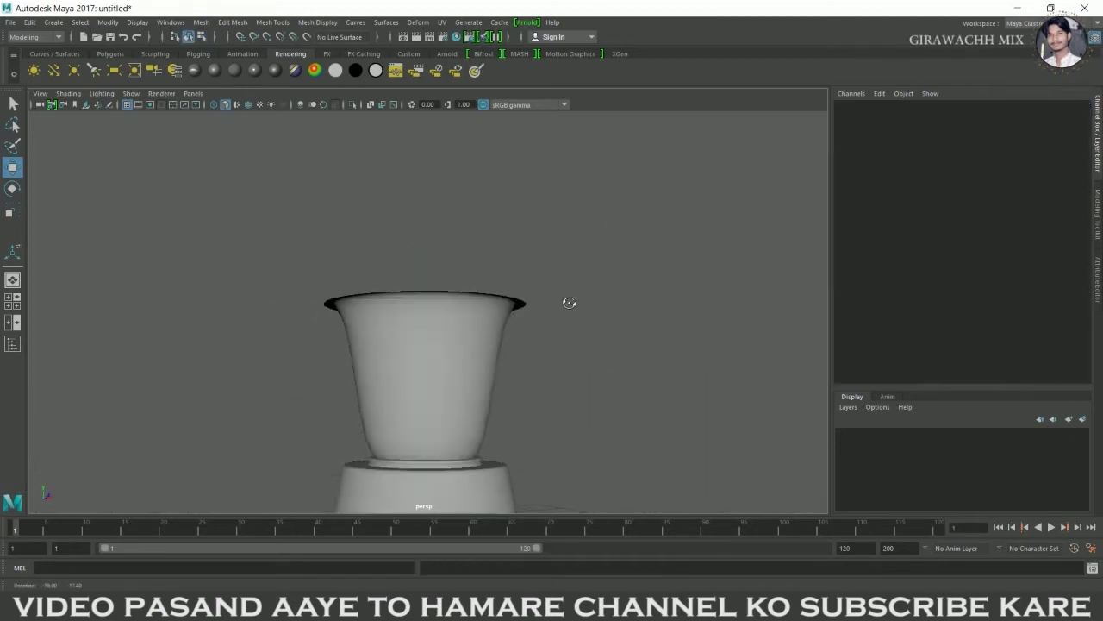
# Extrude the cup's faces with a Thickness of 0.05
pyautogui.moveTo(490, 293); pyautogui.dragTo(491, 321, button='right')
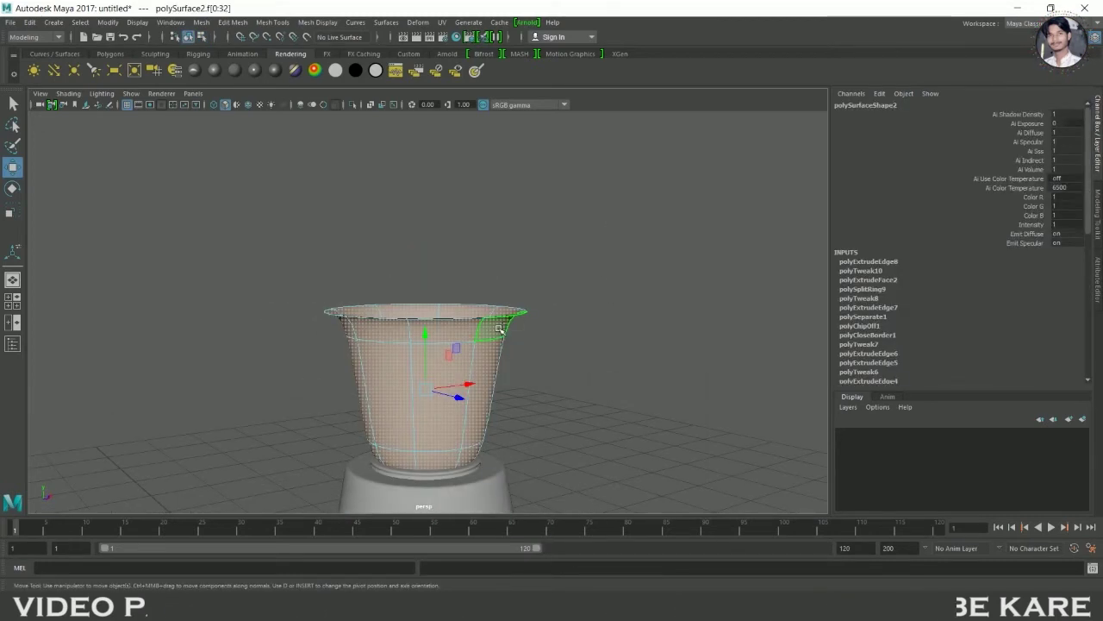
pyautogui.keyDown('shift'); pyautogui.rightClick(490, 320); pyautogui.keyUp('shift')
pyautogui.click(492, 354)
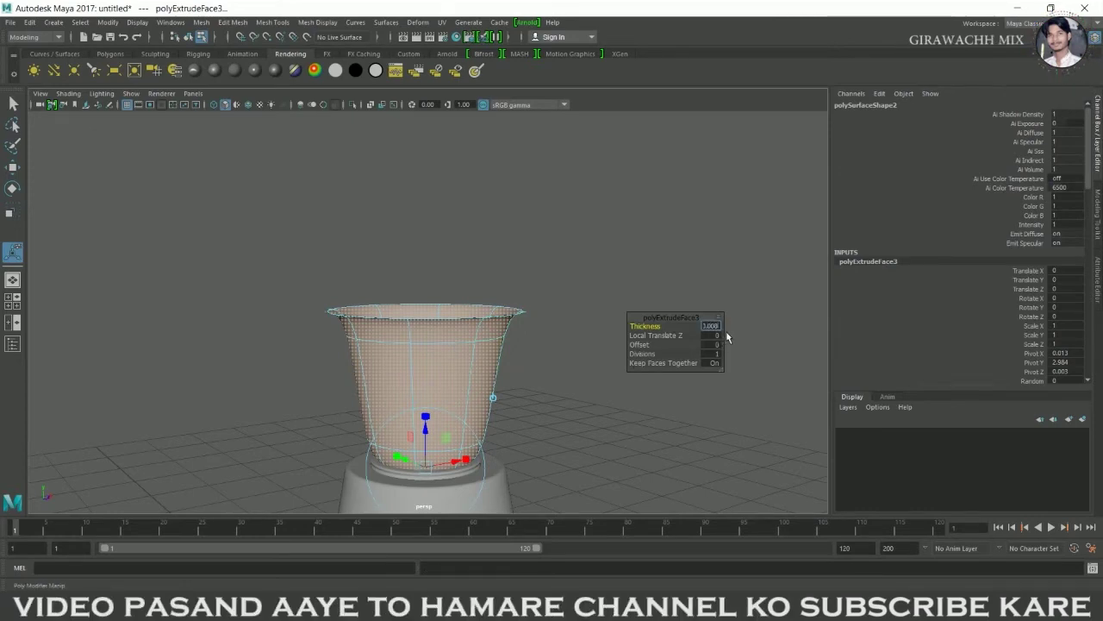
pyautogui.press('Return')
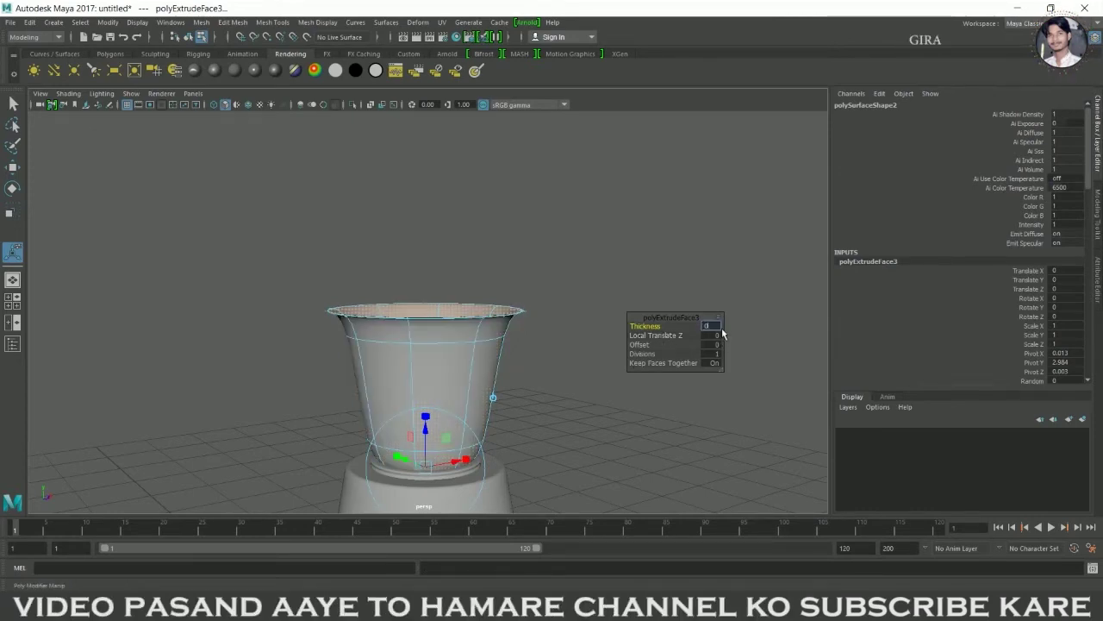
pyautogui.write('.05')
pyautogui.press('Return')
# Return to Object Mode, reselect the cup, and pick its octagonal bottom face
pyautogui.moveTo(483, 302); pyautogui.dragTo(595, 221, button='right')
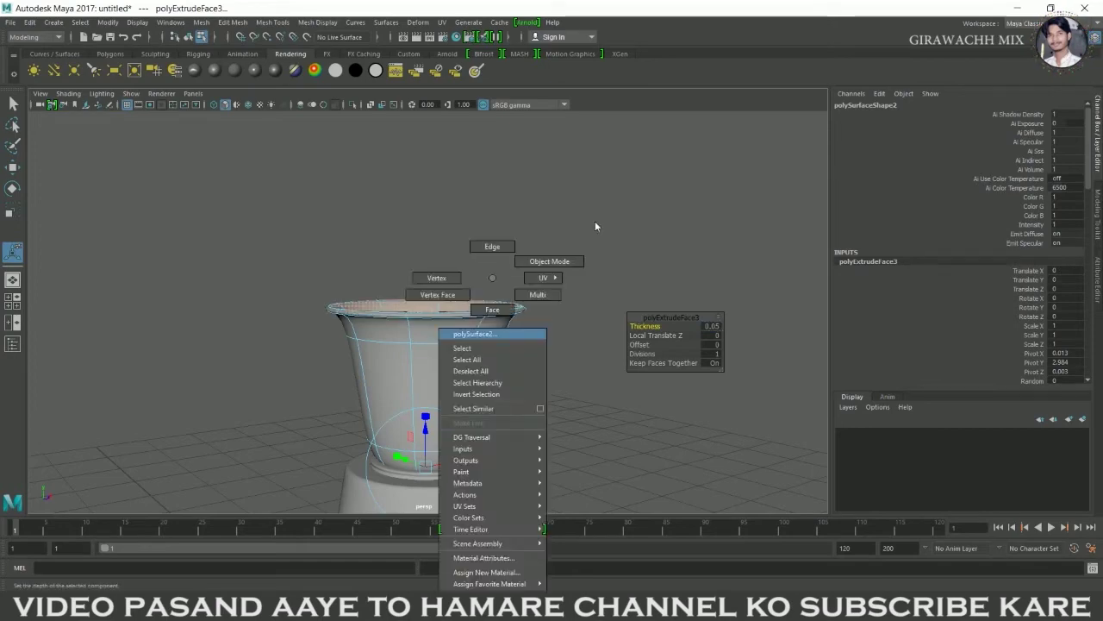
pyautogui.click(499, 347)
pyautogui.moveTo(499, 347)
pyautogui.keyDown('alt'); pyautogui.mouseDown()
pyautogui.moveTo(585, 368)
pyautogui.moveTo(544, 356)
pyautogui.mouseUp(); pyautogui.keyUp('alt')
pyautogui.press('F12')
pyautogui.click(448, 365)
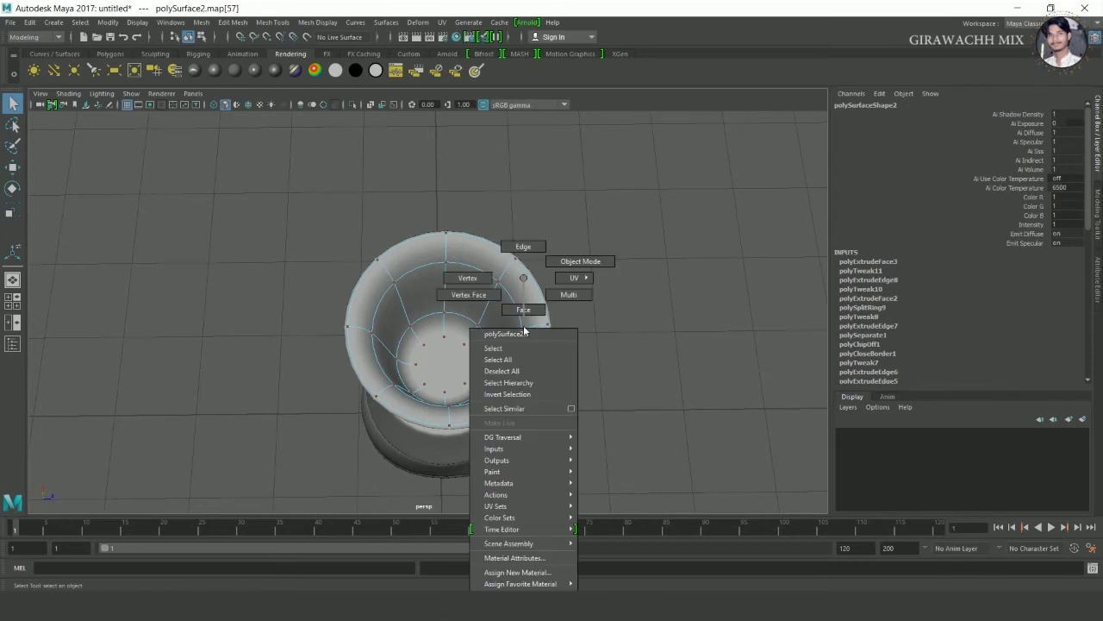
pyautogui.moveTo(504, 310); pyautogui.dragTo(551, 254, button='right')
pyautogui.click(454, 336)
pyautogui.moveTo(455, 275); pyautogui.dragTo(455, 307, button='right')
pyautogui.click(455, 369)
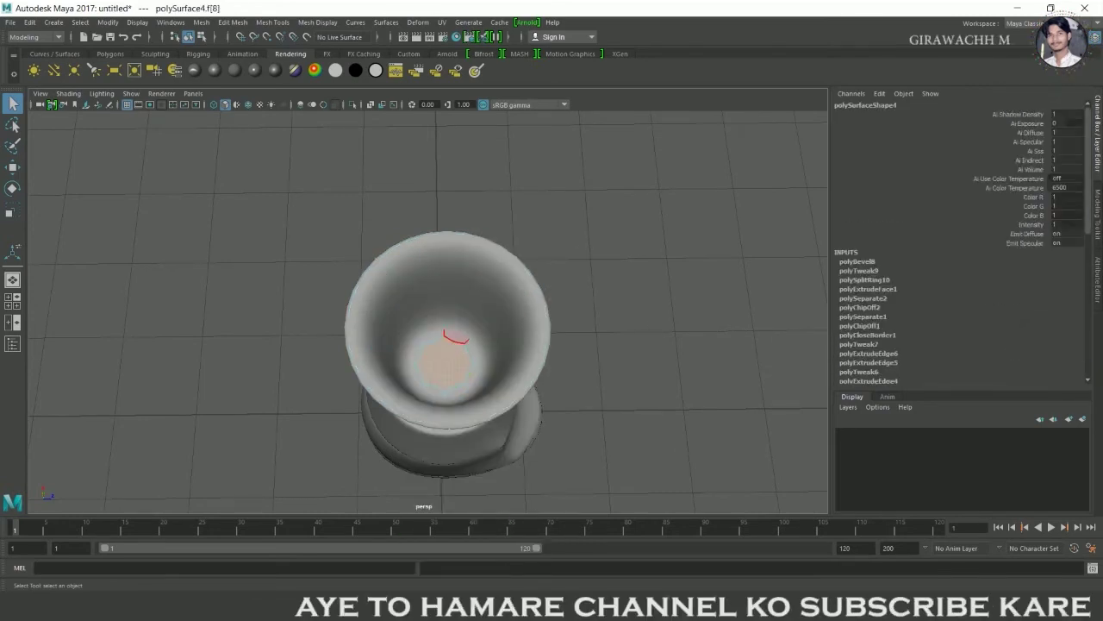
# Extract the octagonal bottom face and test-move the separated piece upward
pyautogui.keyDown('shift'); pyautogui.moveTo(473, 350); pyautogui.dragTo(456, 537, button='right'); pyautogui.keyUp('shift')
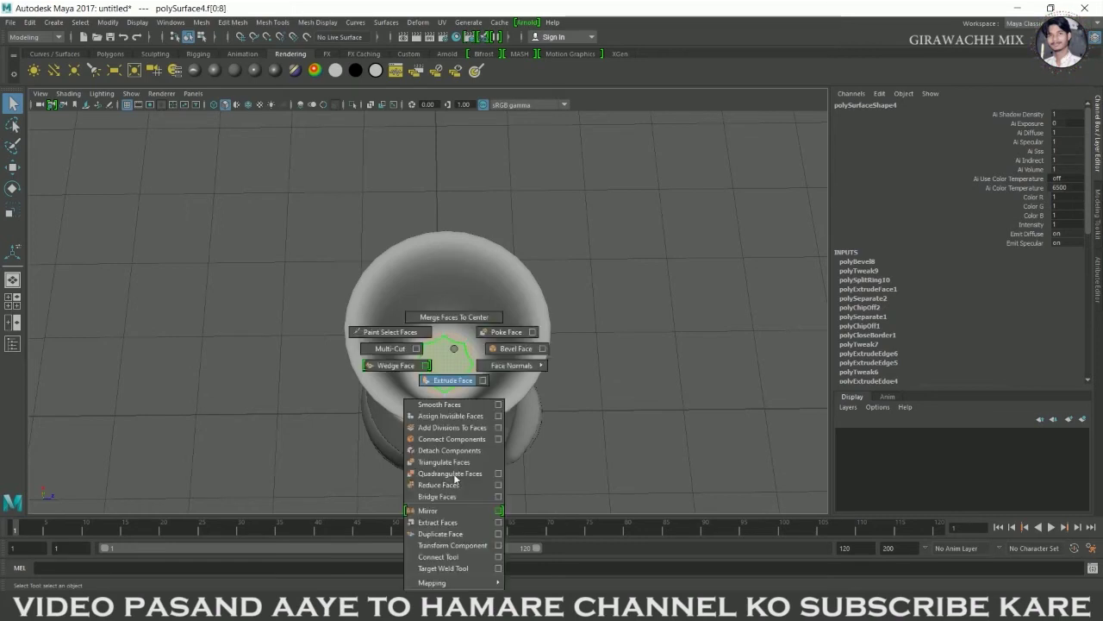
pyautogui.keyDown('alt'); pyautogui.moveTo(534, 465); pyautogui.dragTo(534, 396); pyautogui.keyUp('alt')
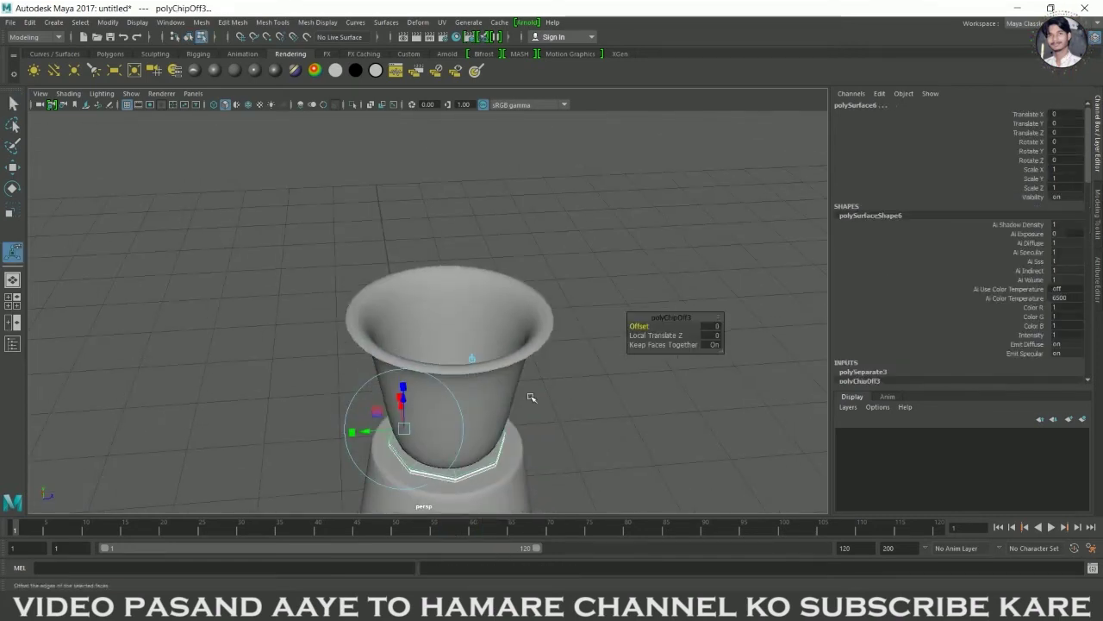
pyautogui.moveTo(480, 284); pyautogui.dragTo(535, 258, button='right')
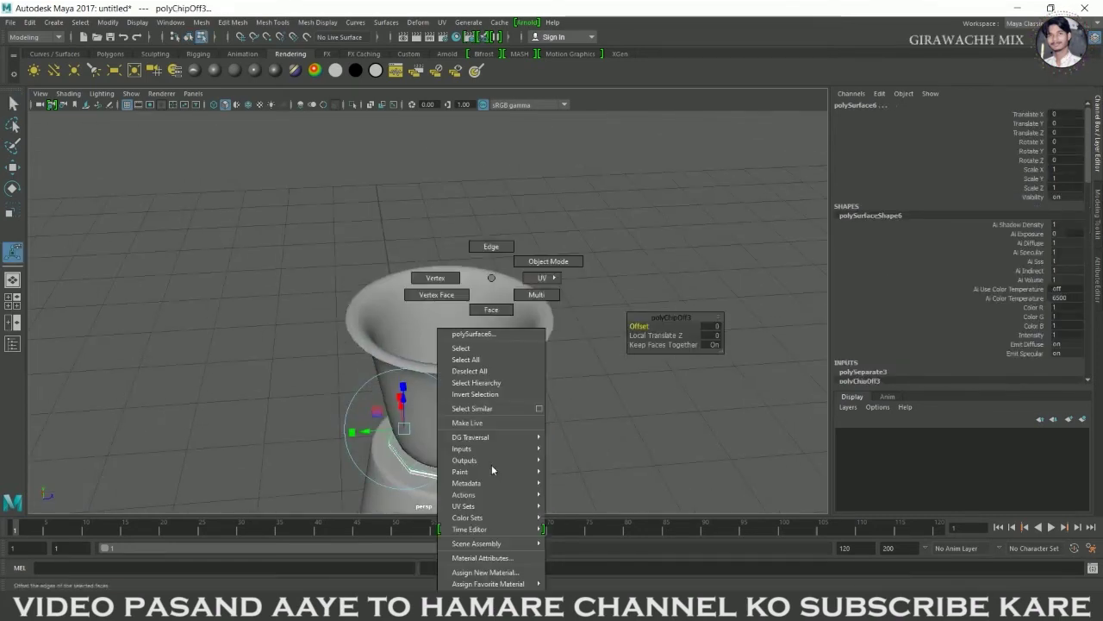
pyautogui.click(108, 21)
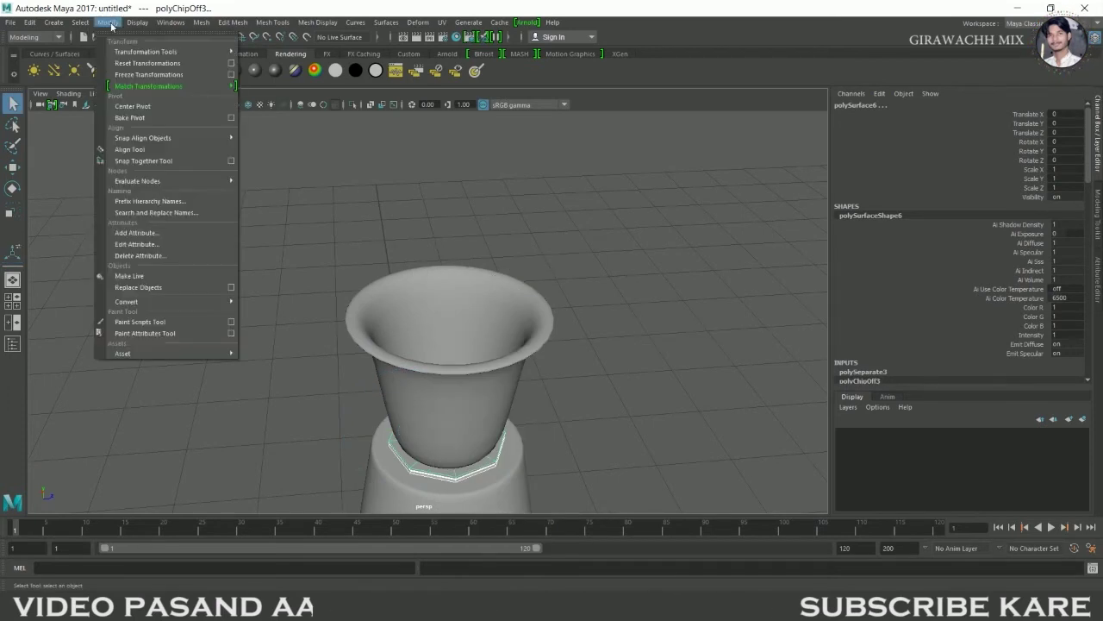
pyautogui.click(137, 113)
pyautogui.moveTo(558, 473)
pyautogui.keyDown('alt'); pyautogui.mouseDown()
pyautogui.moveTo(534, 443)
pyautogui.moveTo(413, 405)
pyautogui.moveTo(433, 235)
pyautogui.moveTo(405, 379)
pyautogui.mouseUp(); pyautogui.keyUp('alt')
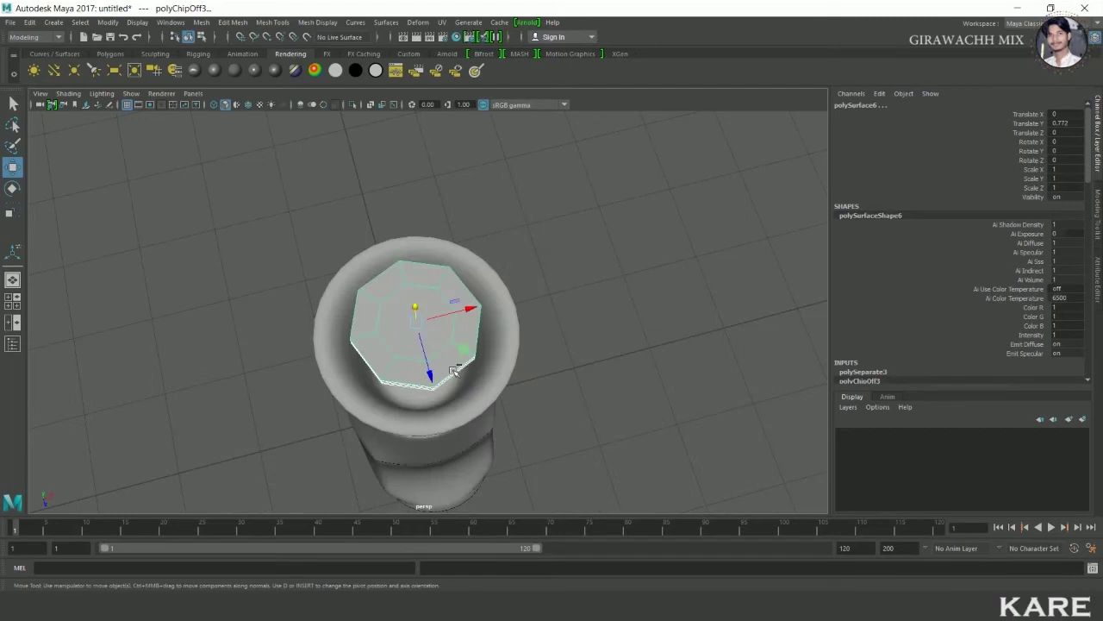
# Undo the test move, select the separated base piece alone, then clear the selection
pyautogui.hotkey('ctrl', 'z')
pyautogui.hotkey('ctrl', 'z')
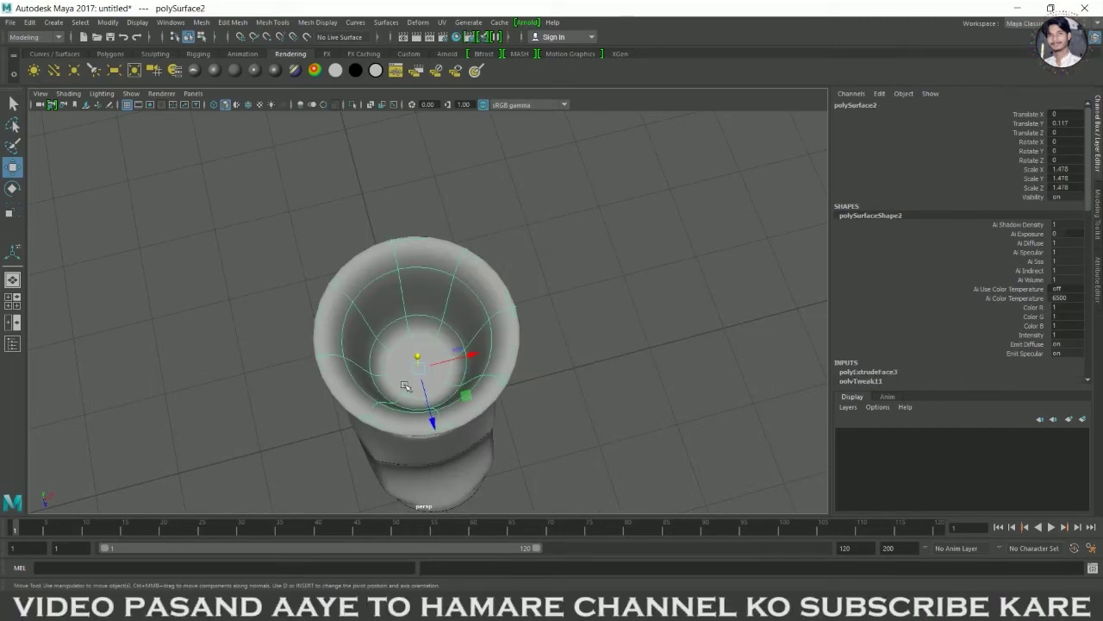
pyautogui.hotkey('ctrl', 'z')
pyautogui.keyDown('alt'); pyautogui.moveTo(414, 377); pyautogui.dragTo(440, 416); pyautogui.keyUp('alt')
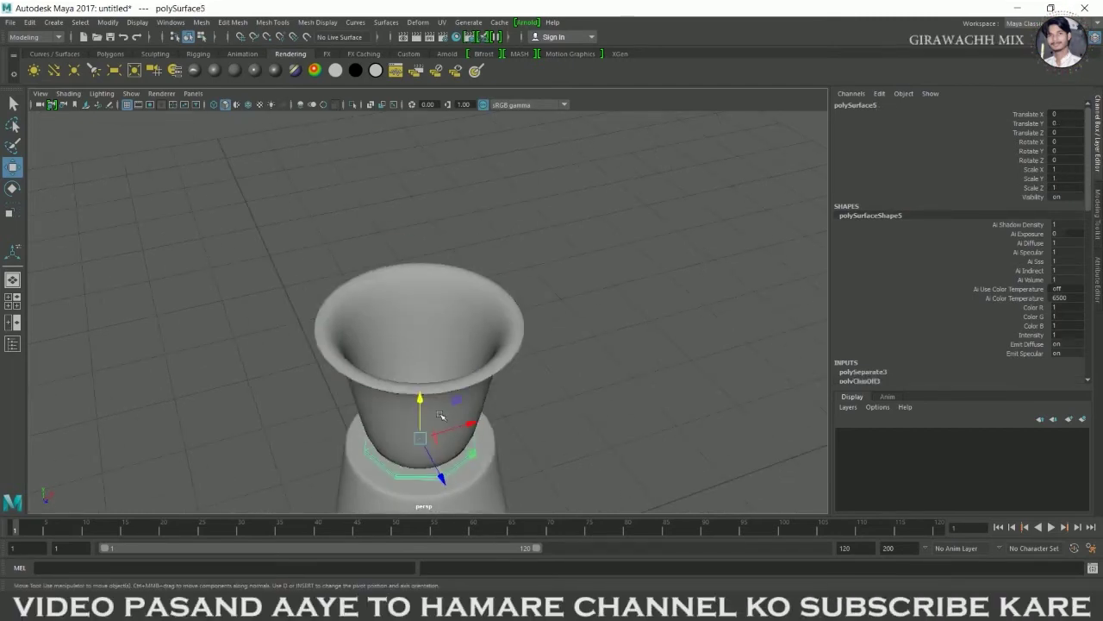
pyautogui.hotkey('ctrl', 'z')
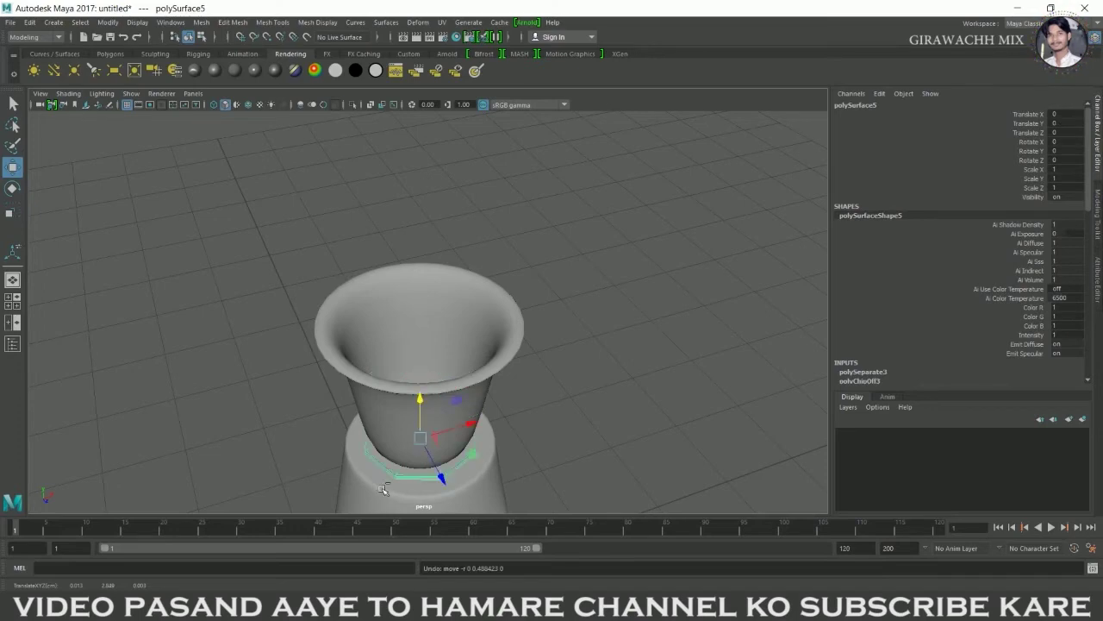
pyautogui.click(383, 489)
pyautogui.moveTo(410, 322); pyautogui.dragTo(405, 317)
pyautogui.moveTo(296, 450)
pyautogui.mouseDown()
pyautogui.moveTo(376, 502)
pyautogui.moveTo(473, 403)
pyautogui.mouseUp()
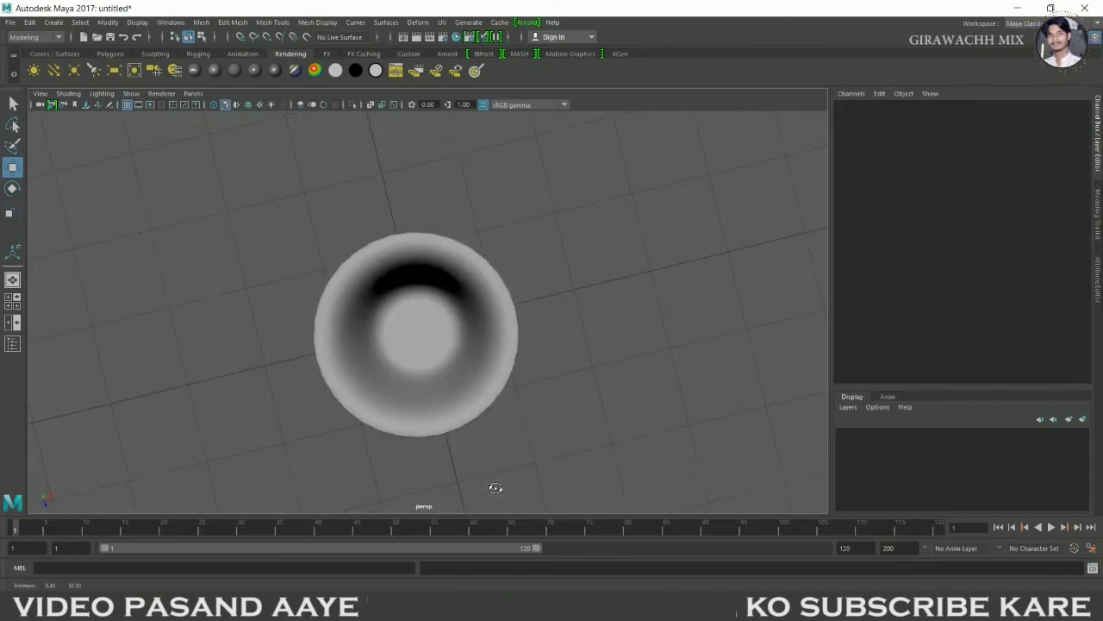
# Select the separated octagonal ring and raise it to the cup's rim height (Translate Y 0.651)
pyautogui.click(473, 403)
pyautogui.keyDown('alt'); pyautogui.moveTo(554, 450); pyautogui.dragTo(519, 399); pyautogui.keyUp('alt')
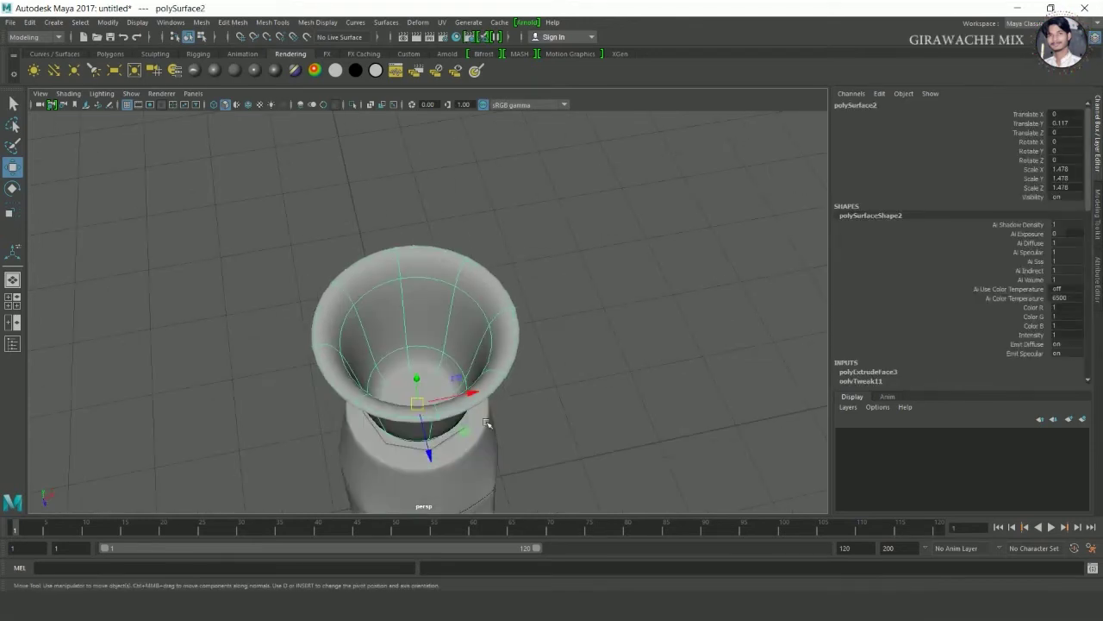
pyautogui.scroll(5, 534, 387)
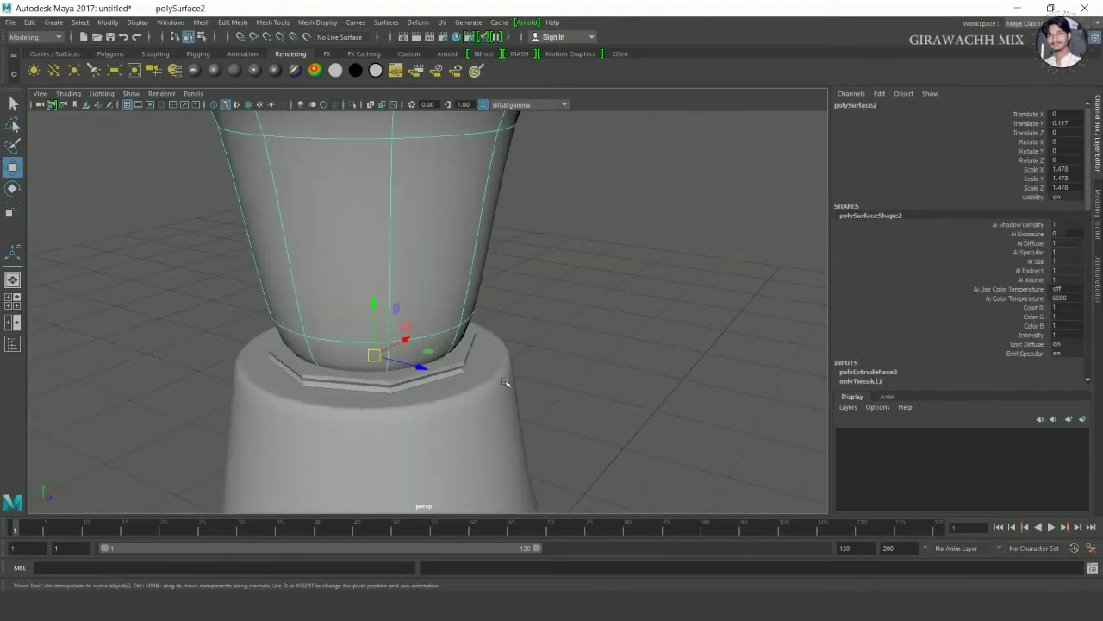
pyautogui.click(421, 390)
pyautogui.press('3')
pyautogui.click(310, 380)
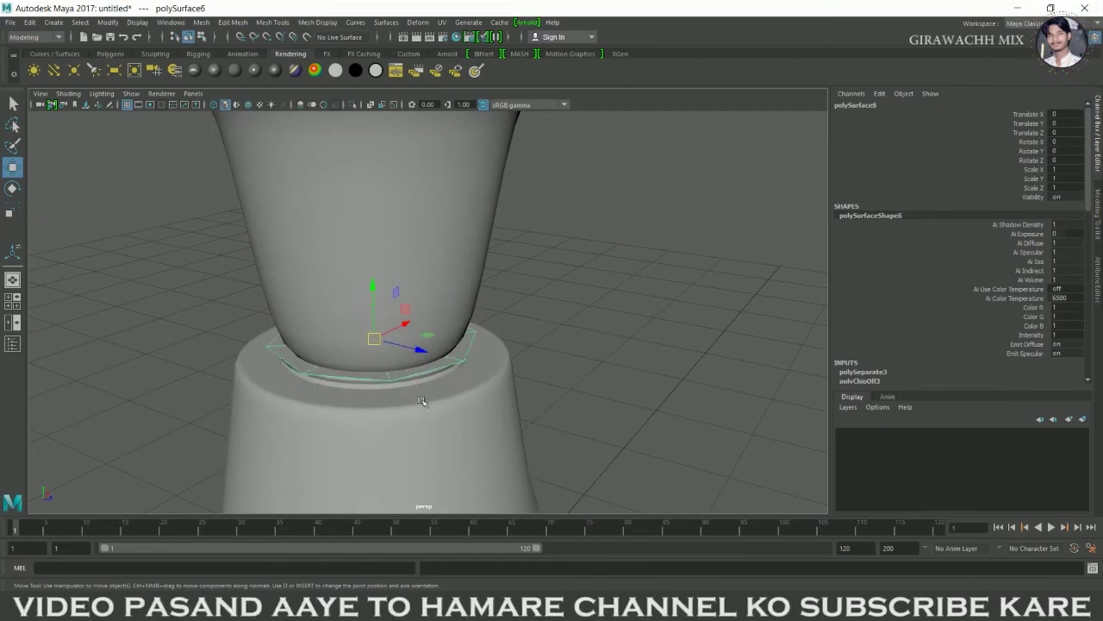
pyautogui.moveTo(380, 309); pyautogui.dragTo(380, 164)
pyautogui.scroll(-5, 476, 342)
pyautogui.moveTo(370, 284)
pyautogui.mouseDown()
pyautogui.moveTo(371, 250)
pyautogui.moveTo(414, 215)
pyautogui.mouseUp()
pyautogui.scroll(5, 373, 259)
# Check alignment in the four-view layout and scale the ring to 1.731 to span the rim
pyautogui.moveTo(408, 355)
pyautogui.keyDown('alt'); pyautogui.mouseDown()
pyautogui.moveTo(414, 310)
pyautogui.moveTo(506, 320)
pyautogui.mouseUp(); pyautogui.keyUp('alt')
pyautogui.press('space')
pyautogui.press('space')
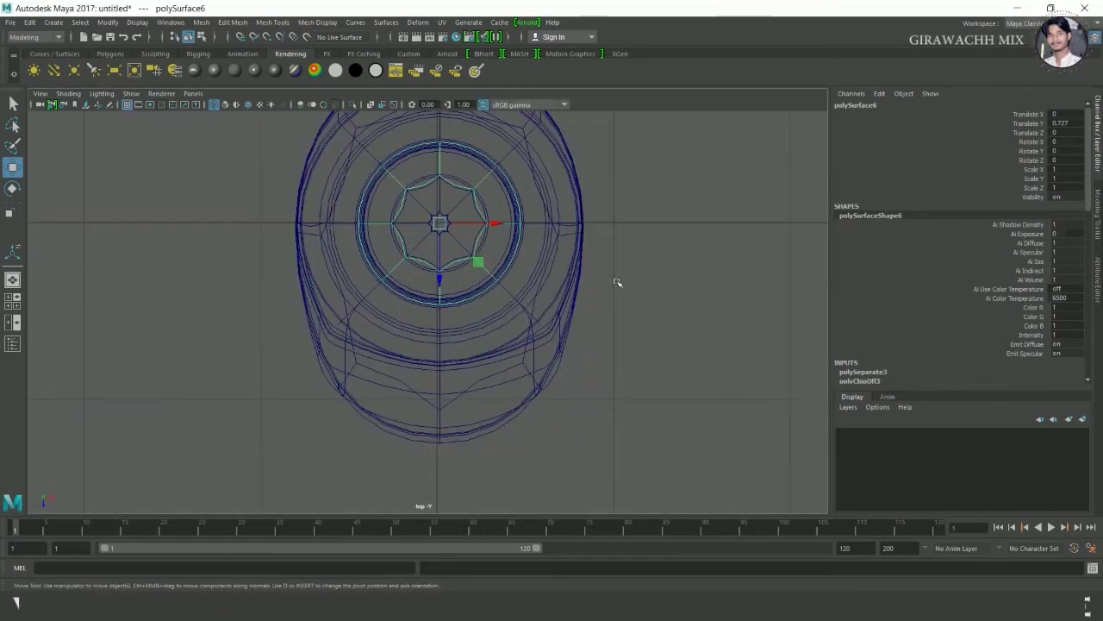
pyautogui.press('space')
pyautogui.press('space')
pyautogui.press('r')
pyautogui.moveTo(431, 301)
pyautogui.mouseDown()
pyautogui.moveTo(561, 284)
pyautogui.moveTo(561, 315)
pyautogui.moveTo(571, 314)
pyautogui.moveTo(561, 327)
pyautogui.moveTo(562, 297)
pyautogui.mouseUp()
# Lower the lid onto the cup rim and shrink it slightly to fit
pyautogui.press('w')
pyautogui.moveTo(421, 229); pyautogui.dragTo(425, 249)
pyautogui.press('r')
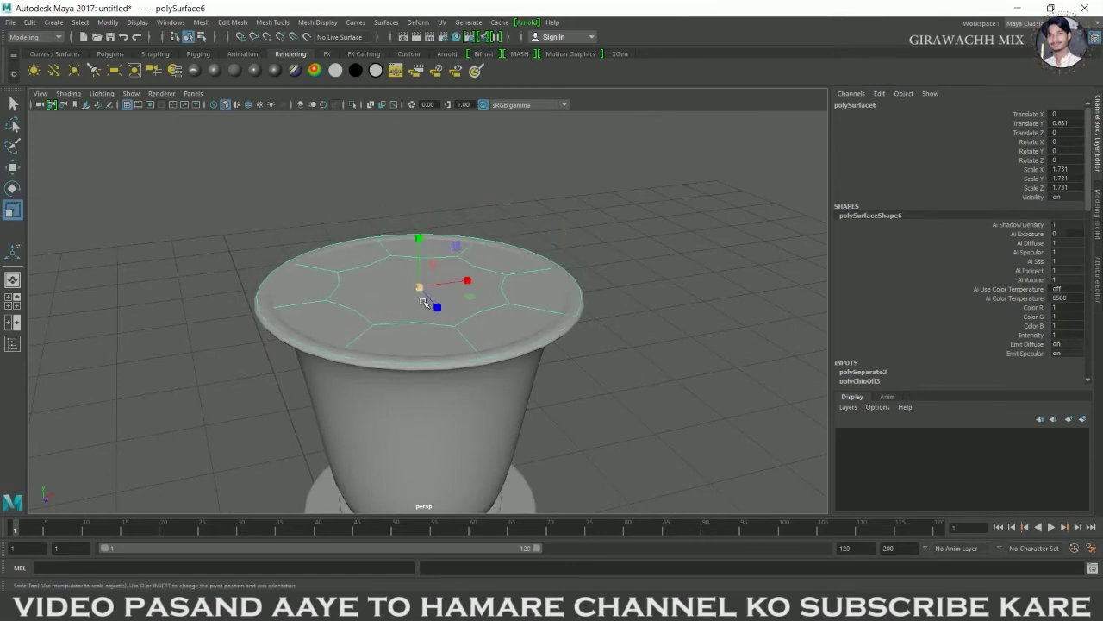
pyautogui.moveTo(419, 288); pyautogui.dragTo(408, 298)
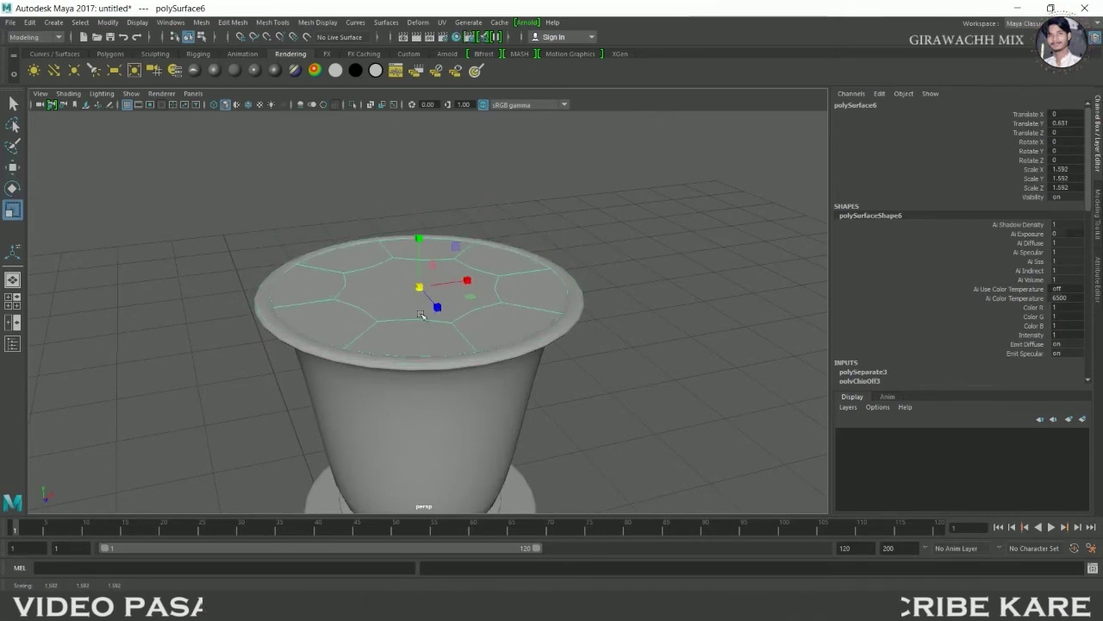
# With Soft Select on, pull the lid's centre face up into a dome
pyautogui.moveTo(408, 297); pyautogui.dragTo(397, 309, button='right')
pyautogui.click(397, 309)
pyautogui.press('w')
pyautogui.press('b')
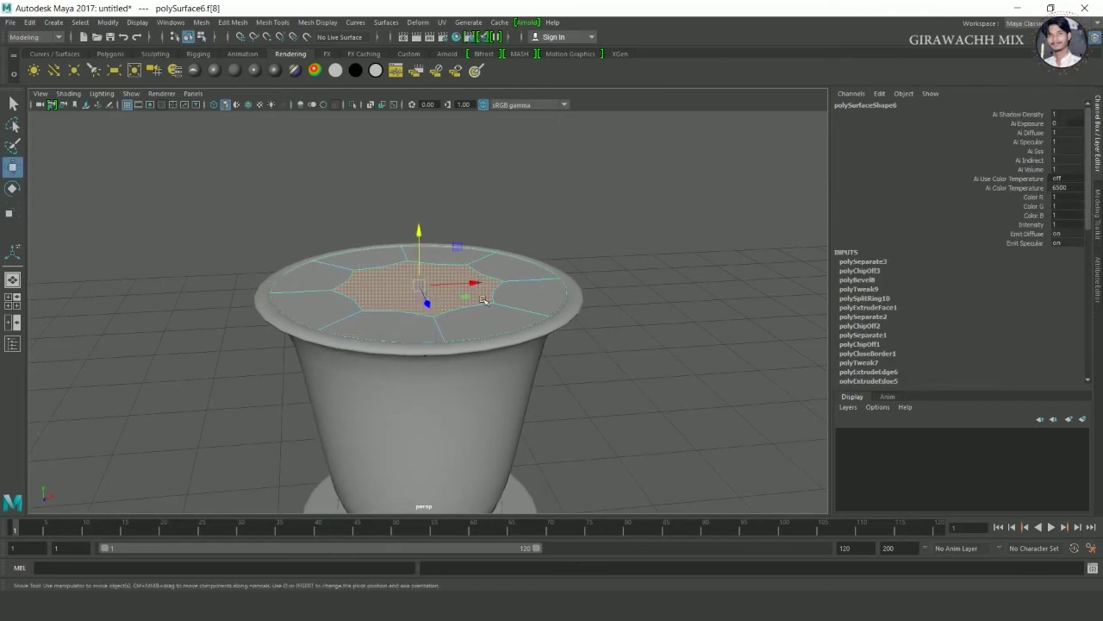
pyautogui.moveTo(426, 241); pyautogui.dragTo(430, 126)
pyautogui.scroll(-3, 542, 264)
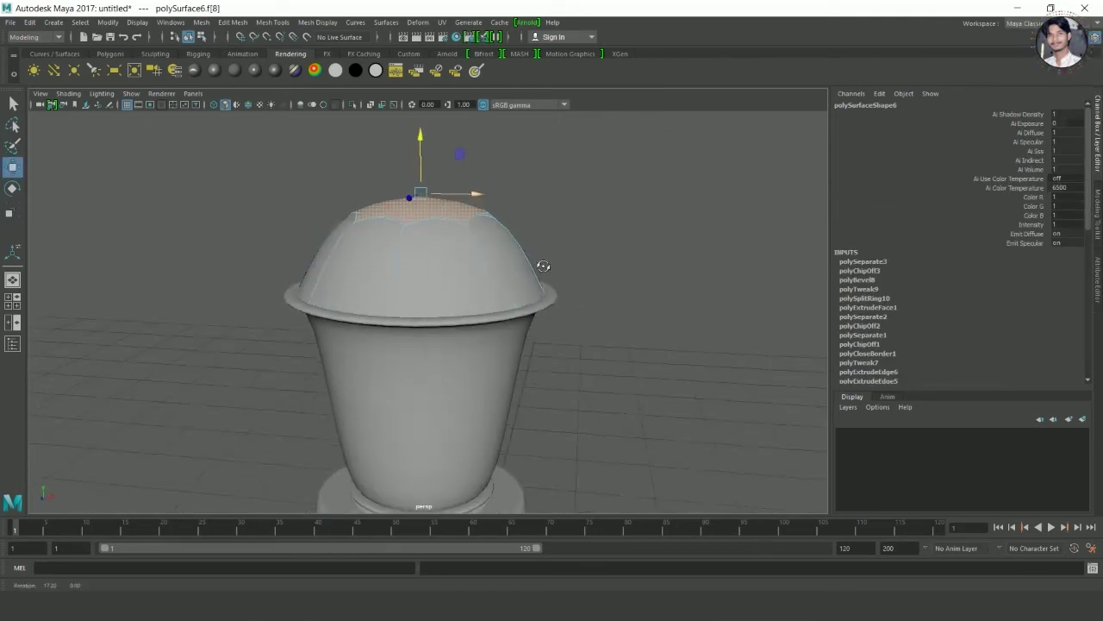
pyautogui.scroll(-3, 542, 264)
pyautogui.keyDown('alt'); pyautogui.moveTo(465, 362); pyautogui.dragTo(492, 328); pyautogui.keyUp('alt')
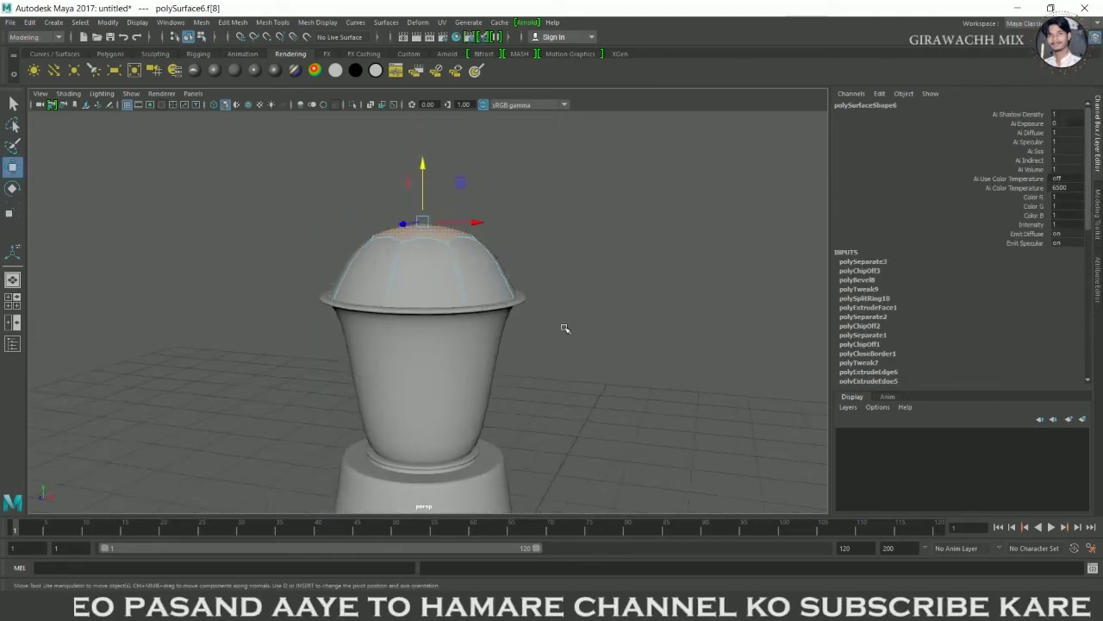
pyautogui.moveTo(468, 269); pyautogui.dragTo(505, 246, button='right')
pyautogui.moveTo(462, 257); pyautogui.dragTo(462, 226)
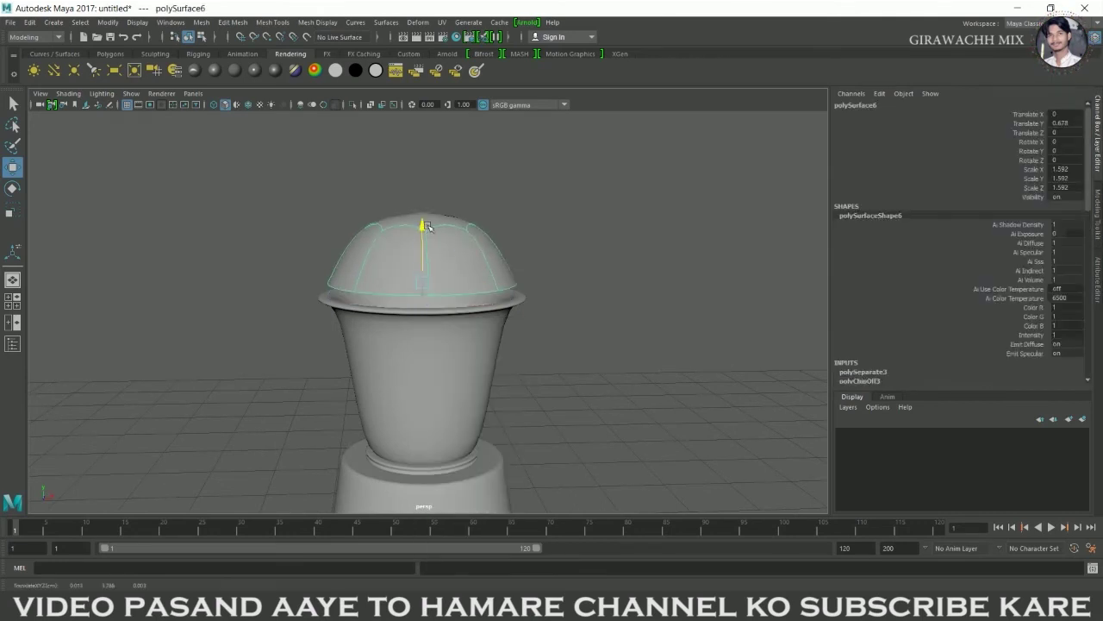
# Extrude the dome's rim edge loop and lower the dome back onto the cup rim
pyautogui.moveTo(394, 246); pyautogui.dragTo(389, 219, button='right')
pyautogui.doubleClick(392, 274)
pyautogui.keyDown('shift'); pyautogui.moveTo(392, 280); pyautogui.dragTo(371, 291, button='right'); pyautogui.keyUp('shift')
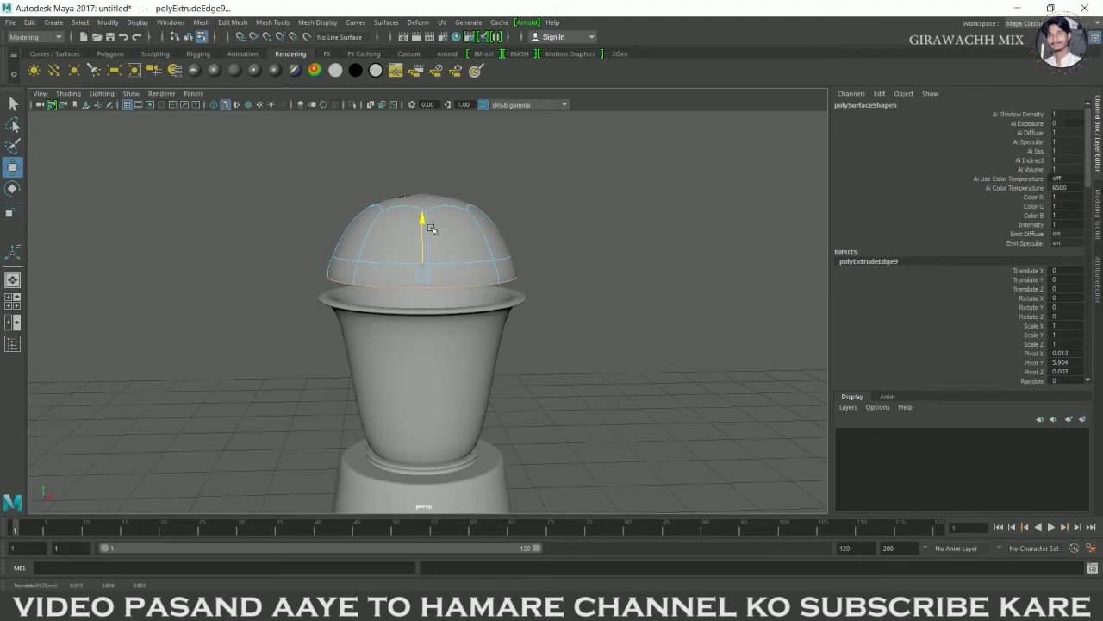
pyautogui.moveTo(431, 228); pyautogui.dragTo(431, 250)
pyautogui.moveTo(431, 222); pyautogui.dragTo(483, 201, button='right')
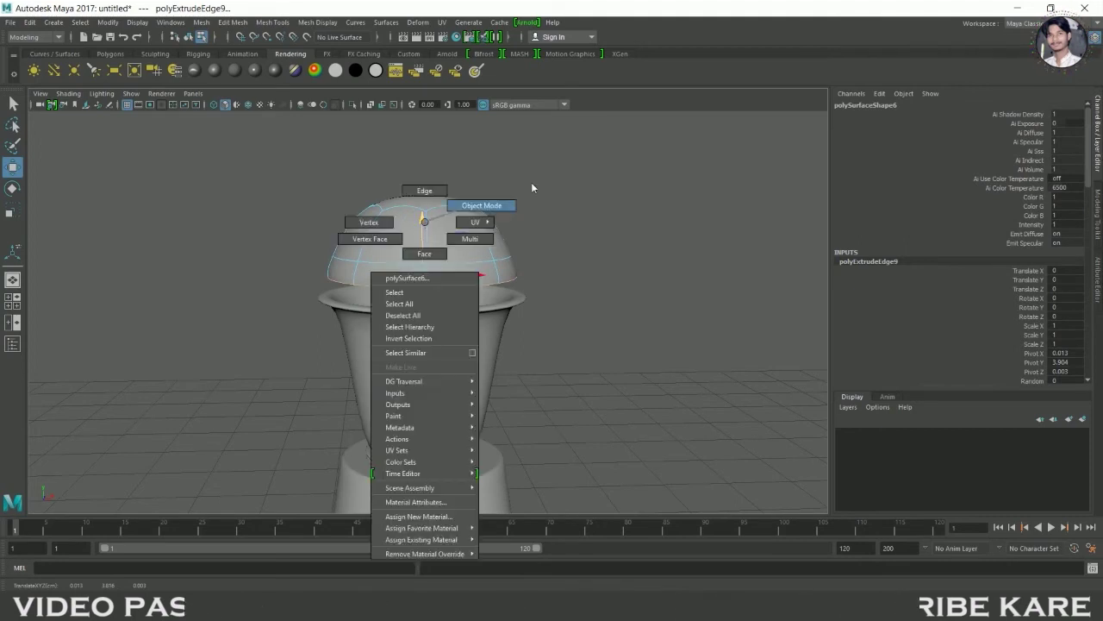
# Reselect the dome and select its top cap faces for scaling
pyautogui.keyDown('alt'); pyautogui.moveTo(435, 244); pyautogui.dragTo(482, 275); pyautogui.keyUp('alt')
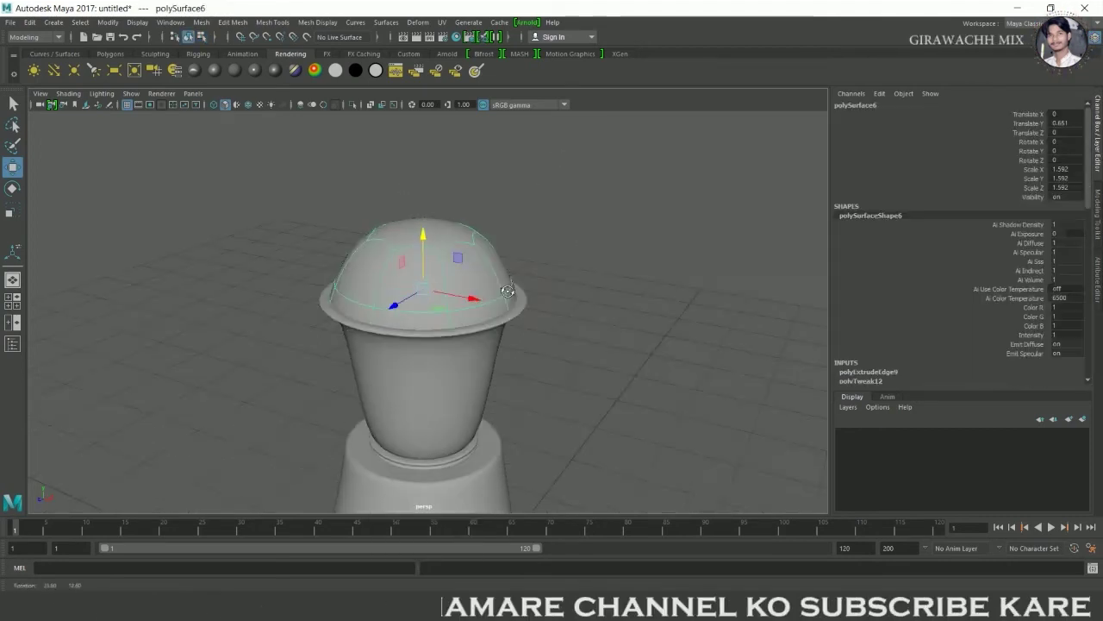
pyautogui.scroll(3, 483, 276)
pyautogui.click(568, 282)
pyautogui.click(423, 269)
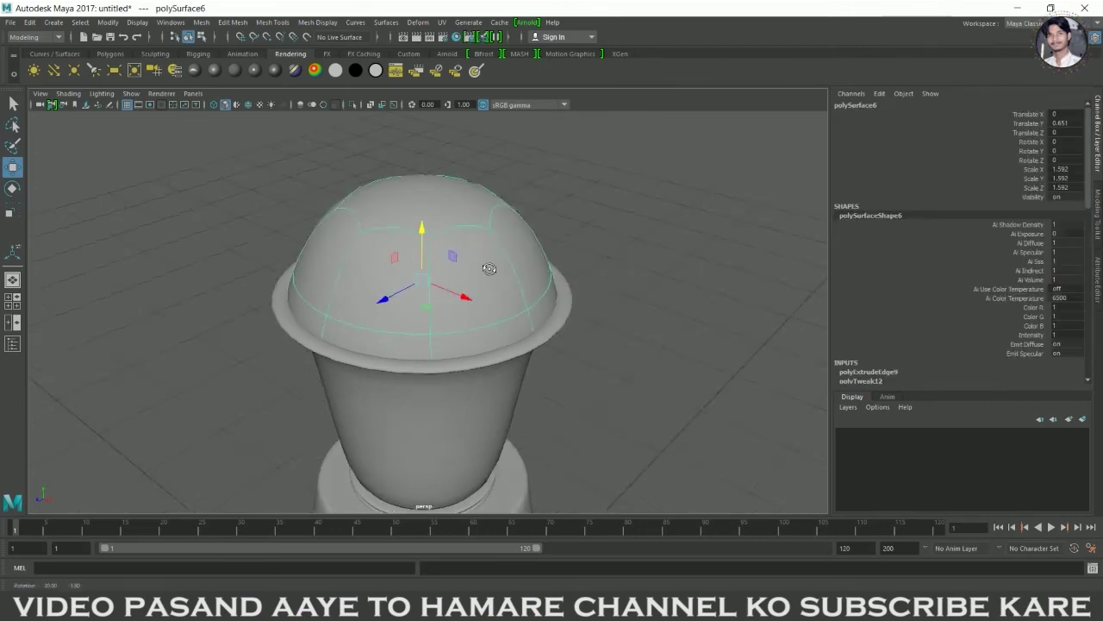
pyautogui.keyDown('alt'); pyautogui.moveTo(423, 269); pyautogui.dragTo(448, 293); pyautogui.keyUp('alt')
pyautogui.moveTo(452, 263); pyautogui.dragTo(454, 291, button='right')
pyautogui.click(436, 251)
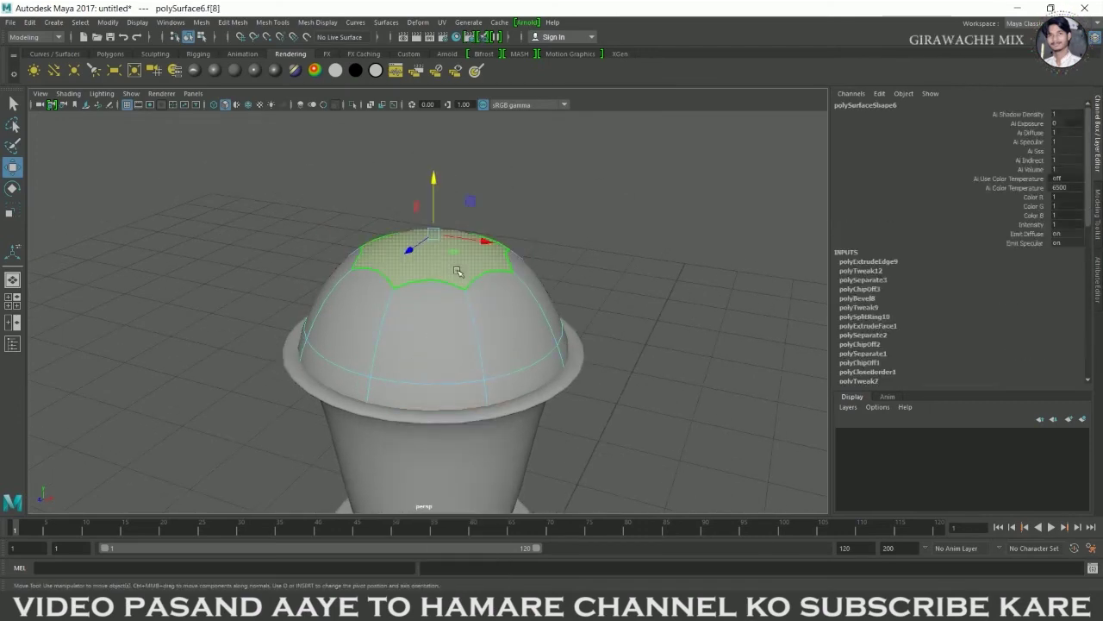
pyautogui.keyDown('alt'); pyautogui.moveTo(435, 252); pyautogui.dragTo(516, 275); pyautogui.keyUp('alt')
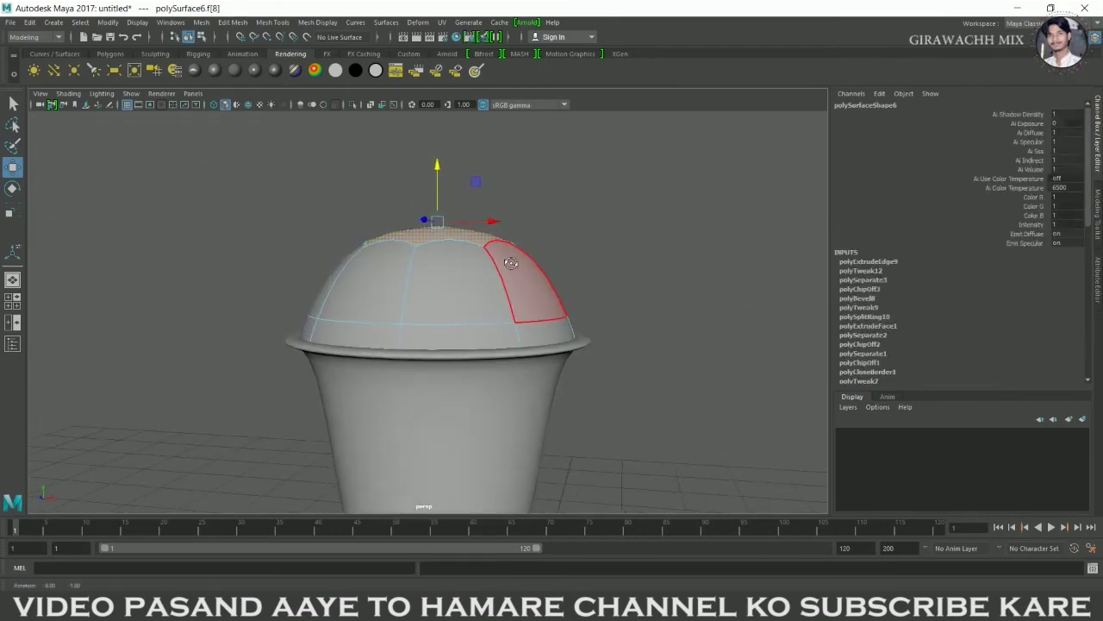
pyautogui.scroll(-3, 474, 269)
pyautogui.scroll(-2, 456, 270)
pyautogui.press('r')
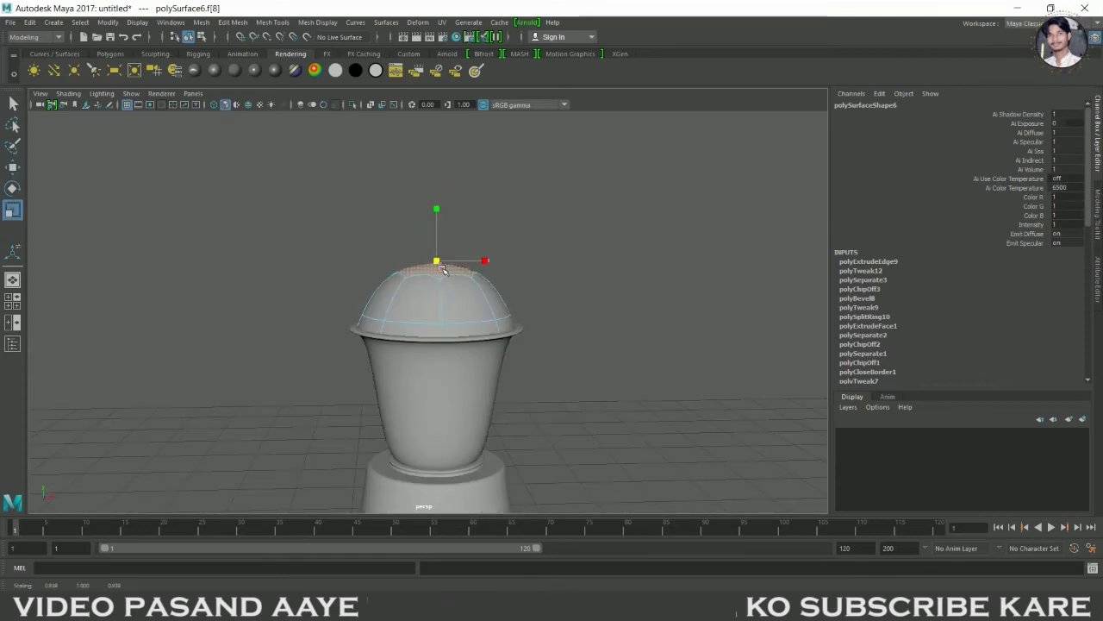
# Extract the dome's top faces into a separate piece and select it
pyautogui.keyDown('shift'); pyautogui.moveTo(436, 274); pyautogui.dragTo(444, 455, button='right'); pyautogui.keyUp('shift')
pyautogui.moveTo(505, 278); pyautogui.dragTo(535, 255, button='right')
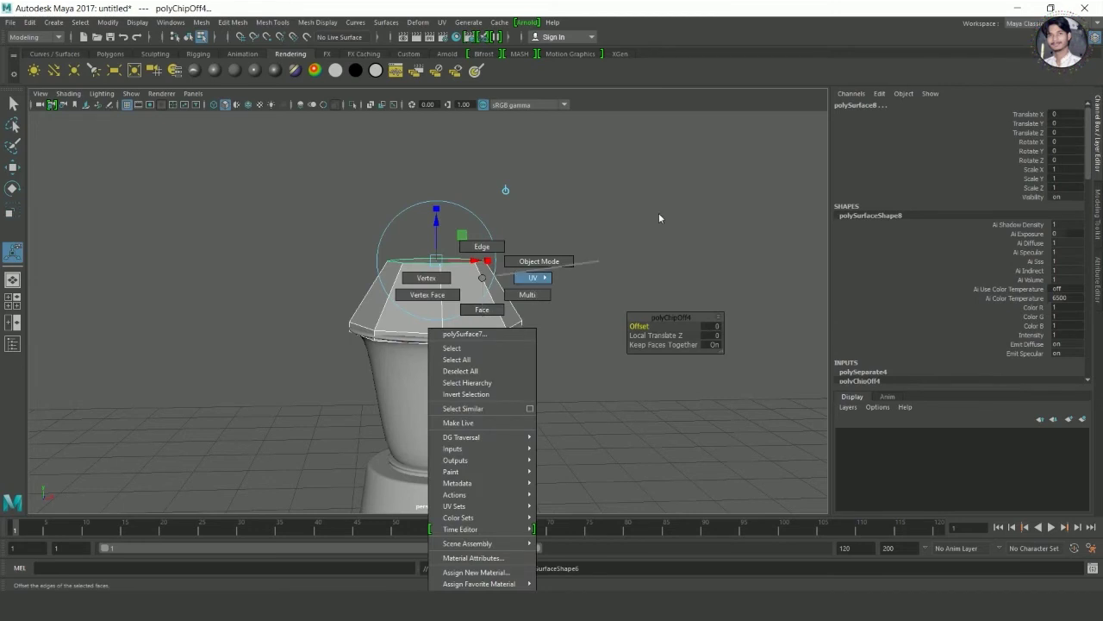
pyautogui.click(447, 263)
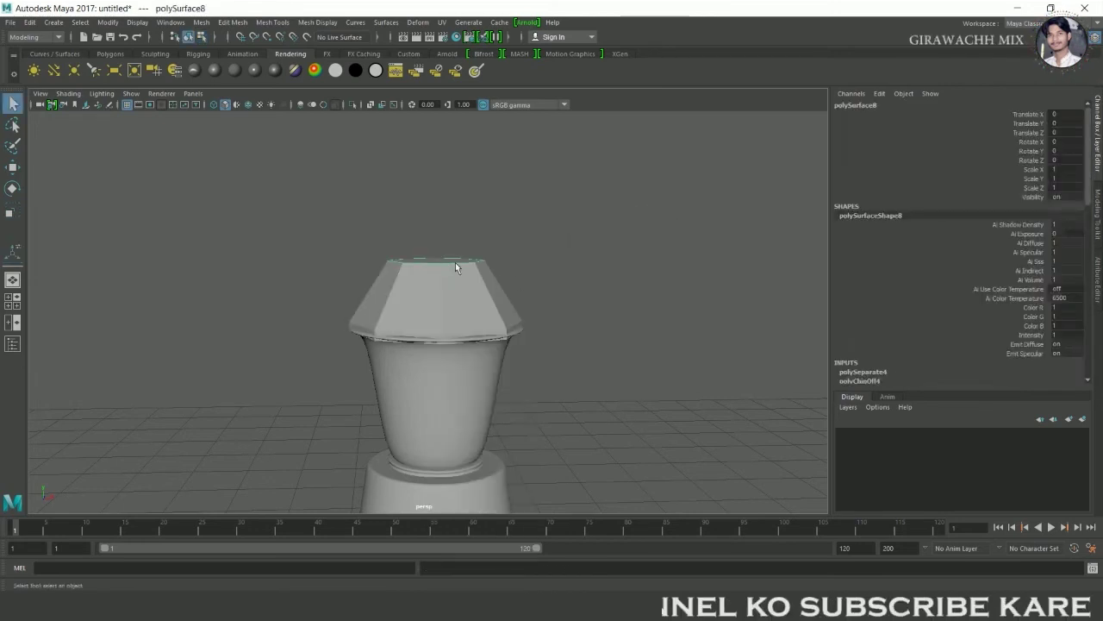
# Center the piece's pivot, raise it to Translate Y 0.025, and remove the faceted cone piece
pyautogui.click(108, 22)
pyautogui.click(132, 106)
pyautogui.press('w')
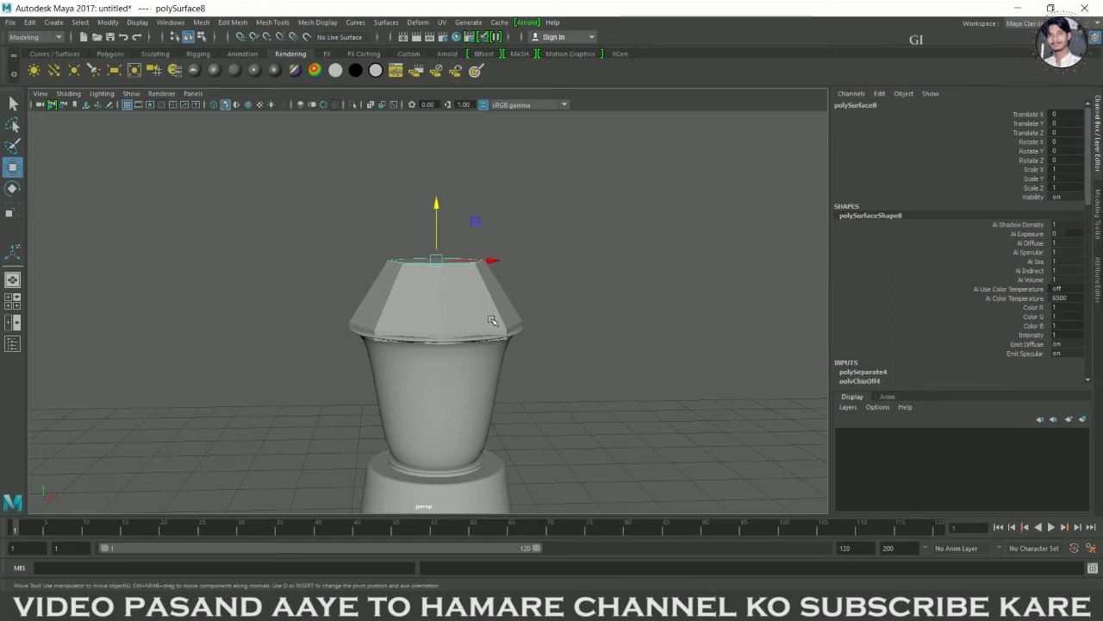
pyautogui.moveTo(441, 218); pyautogui.dragTo(441, 207)
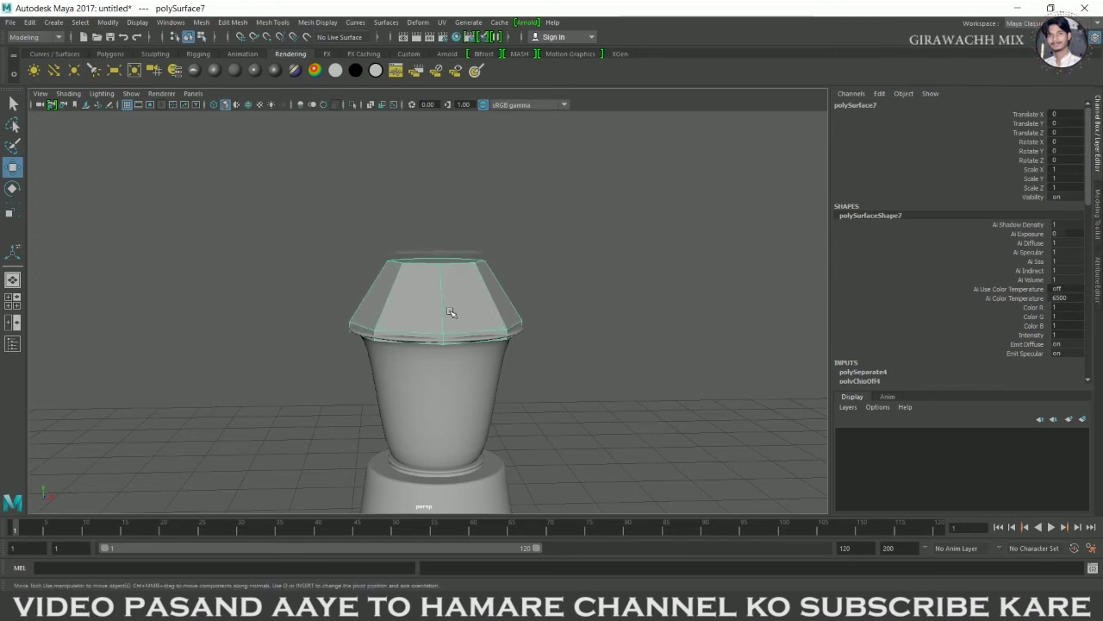
pyautogui.press('Delete')
pyautogui.click(471, 261)
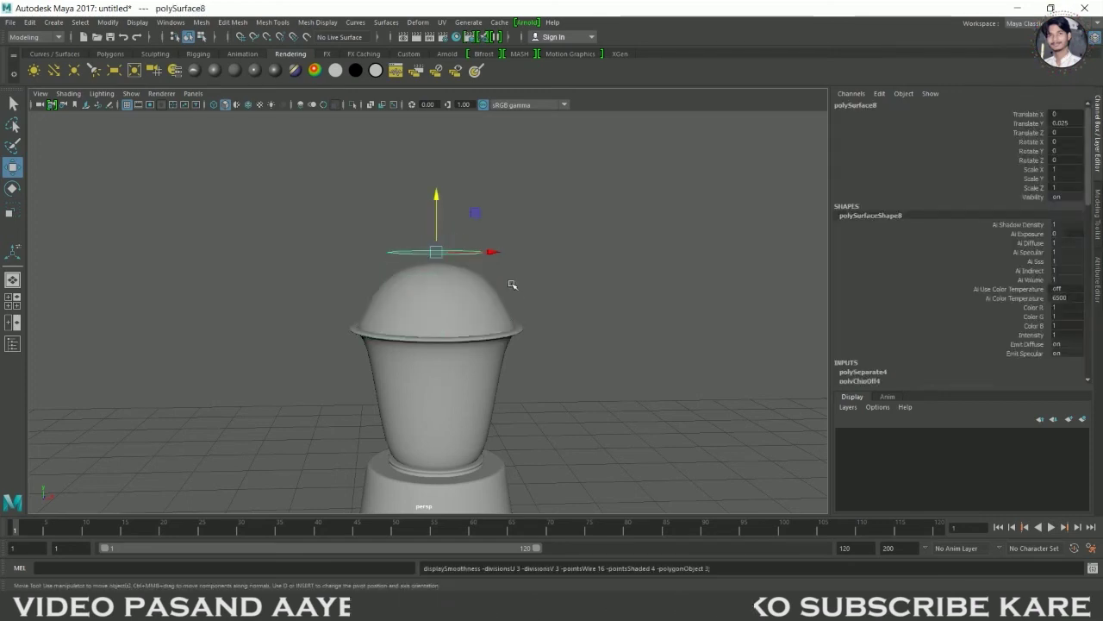
pyautogui.keyDown('alt'); pyautogui.moveTo(604, 259); pyautogui.dragTo(620, 327); pyautogui.keyUp('alt')
pyautogui.scroll(3, 657, 345)
pyautogui.press('3')
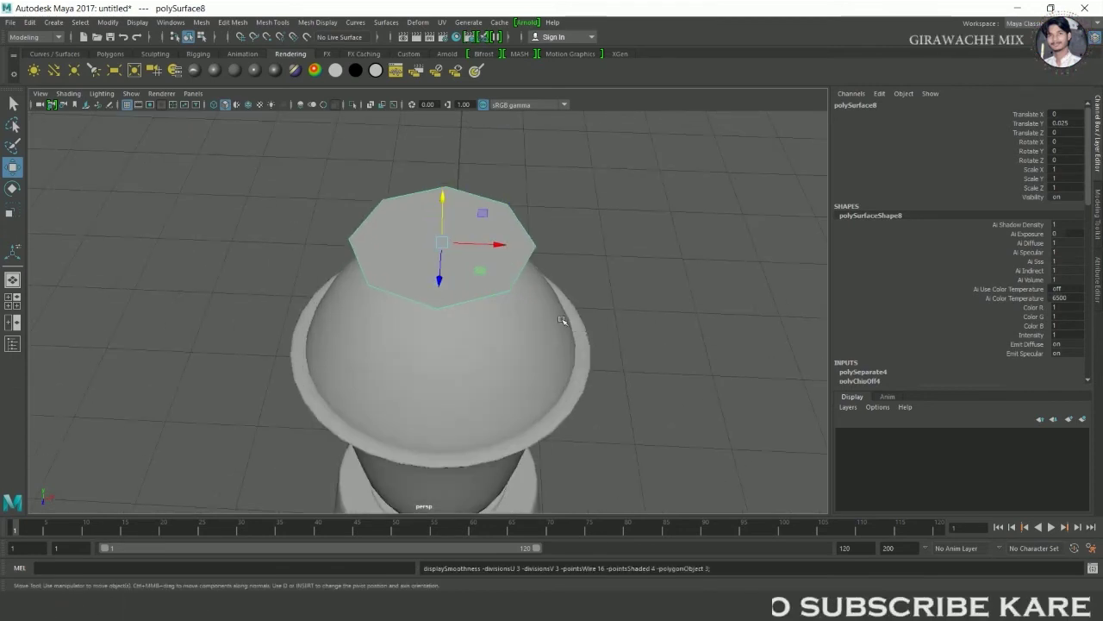
pyautogui.keyDown('shift'); pyautogui.click(475, 241); pyautogui.keyUp('shift')
pyautogui.click(475, 241)
pyautogui.moveTo(475, 242)
pyautogui.keyDown('alt'); pyautogui.mouseDown()
pyautogui.moveTo(510, 291)
pyautogui.moveTo(551, 233)
pyautogui.mouseUp(); pyautogui.keyUp('alt')
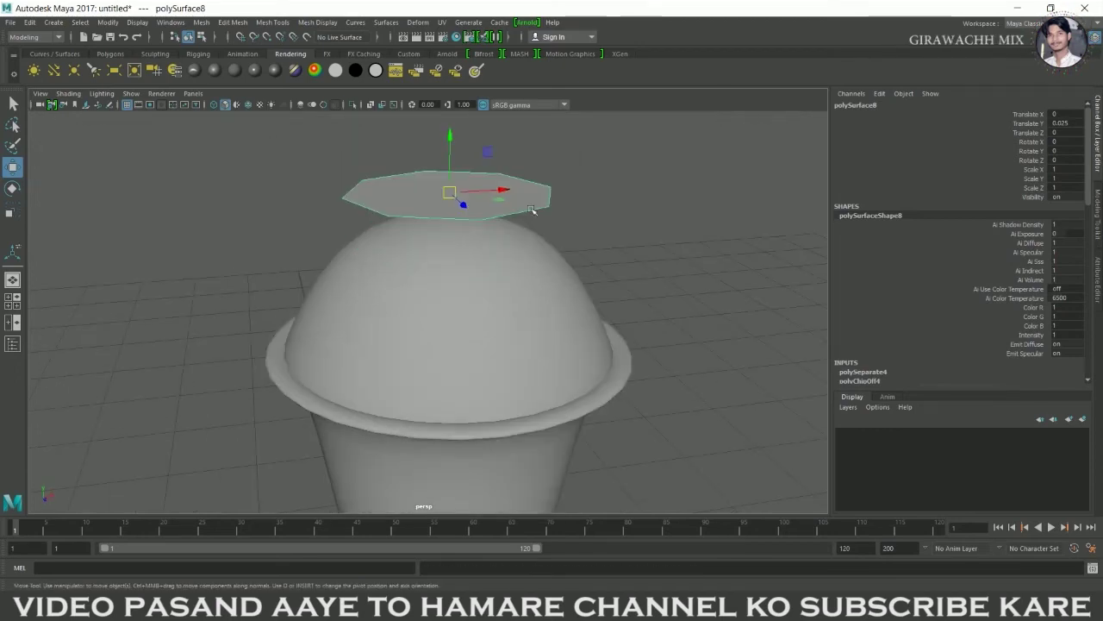
pyautogui.keyDown('alt'); pyautogui.moveTo(573, 245); pyautogui.dragTo(552, 258); pyautogui.keyUp('alt')
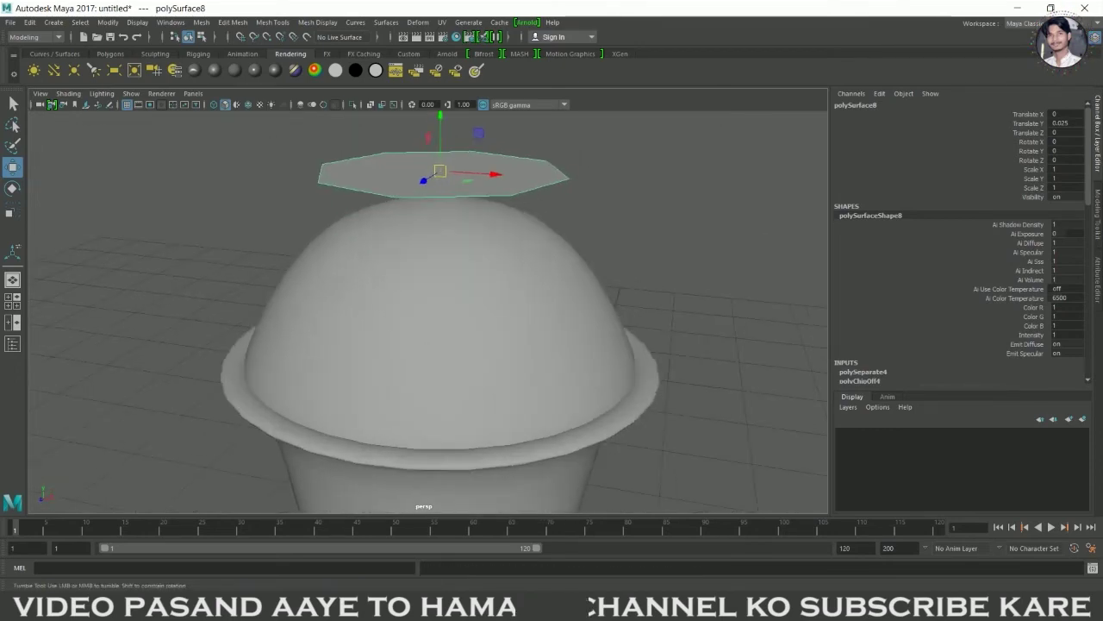
pyautogui.scroll(-5, 534, 284)
pyautogui.scroll(3, 526, 296)
pyautogui.keyDown('alt'); pyautogui.moveTo(526, 296); pyautogui.dragTo(517, 275); pyautogui.keyUp('alt')
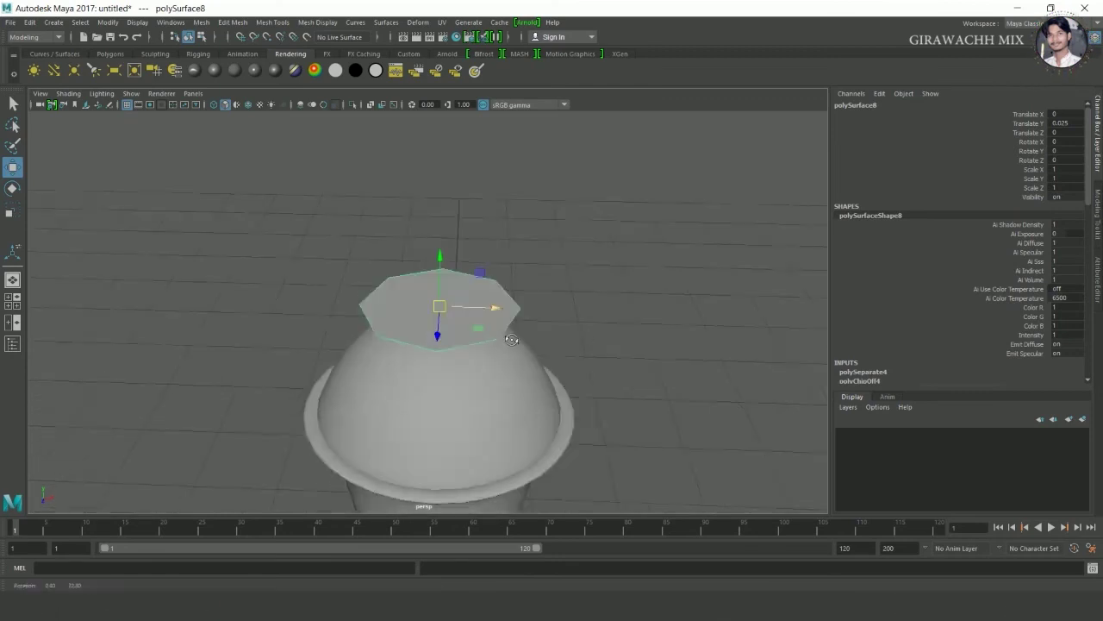
pyautogui.moveTo(480, 291); pyautogui.dragTo(488, 319, button='right')
pyautogui.click(489, 319)
pyautogui.keyDown('alt'); pyautogui.moveTo(530, 344); pyautogui.dragTo(554, 330); pyautogui.keyUp('alt')
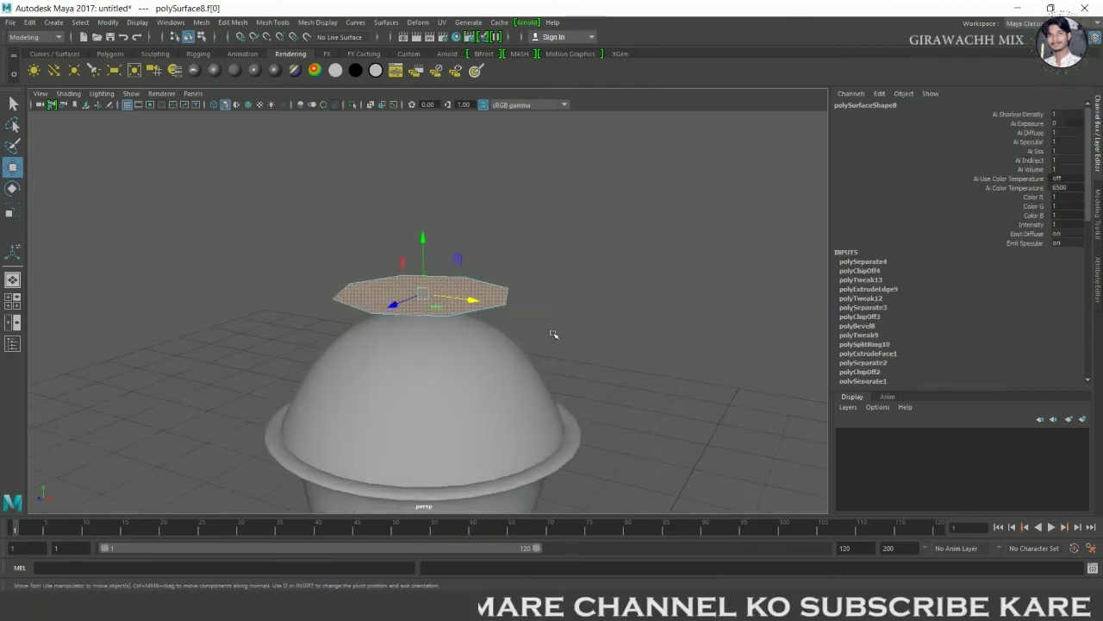
pyautogui.keyDown('shift'); pyautogui.rightClick(478, 295); pyautogui.keyUp('shift')
# Extrude the cap's face up into an octagonal prism and lower it onto the dome
pyautogui.keyDown('shift'); pyautogui.moveTo(479, 305); pyautogui.dragTo(487, 346, button='right'); pyautogui.keyUp('shift')
pyautogui.moveTo(428, 235); pyautogui.dragTo(428, 207)
pyautogui.keyDown('alt'); pyautogui.moveTo(518, 362); pyautogui.dragTo(526, 379); pyautogui.keyUp('alt')
pyautogui.moveTo(426, 293); pyautogui.dragTo(427, 258, button='right')
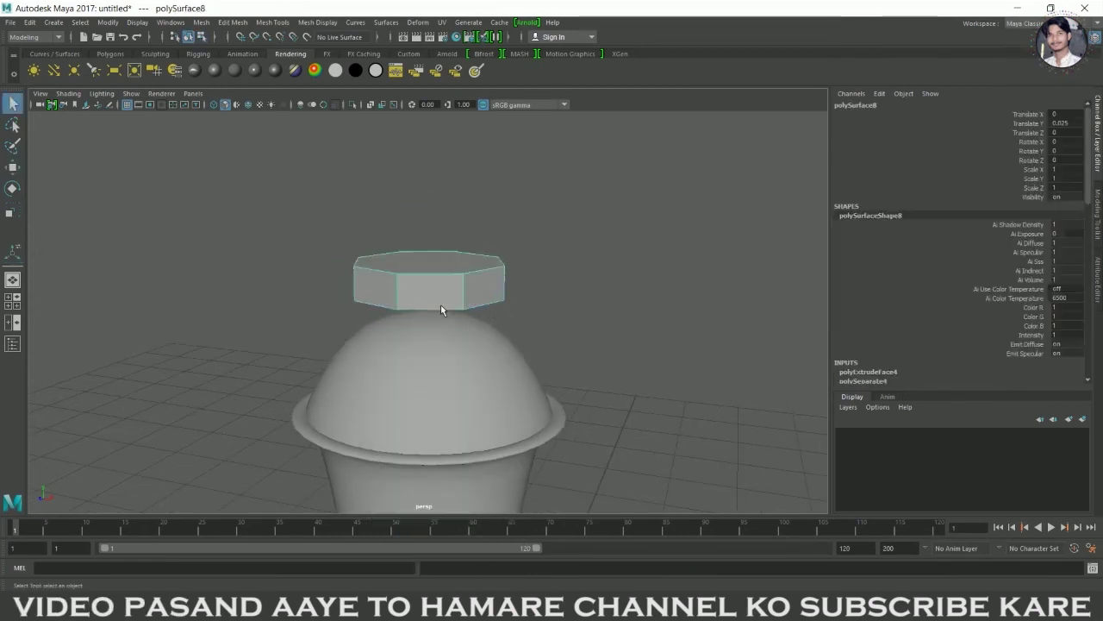
pyautogui.press('3')
pyautogui.press('1')
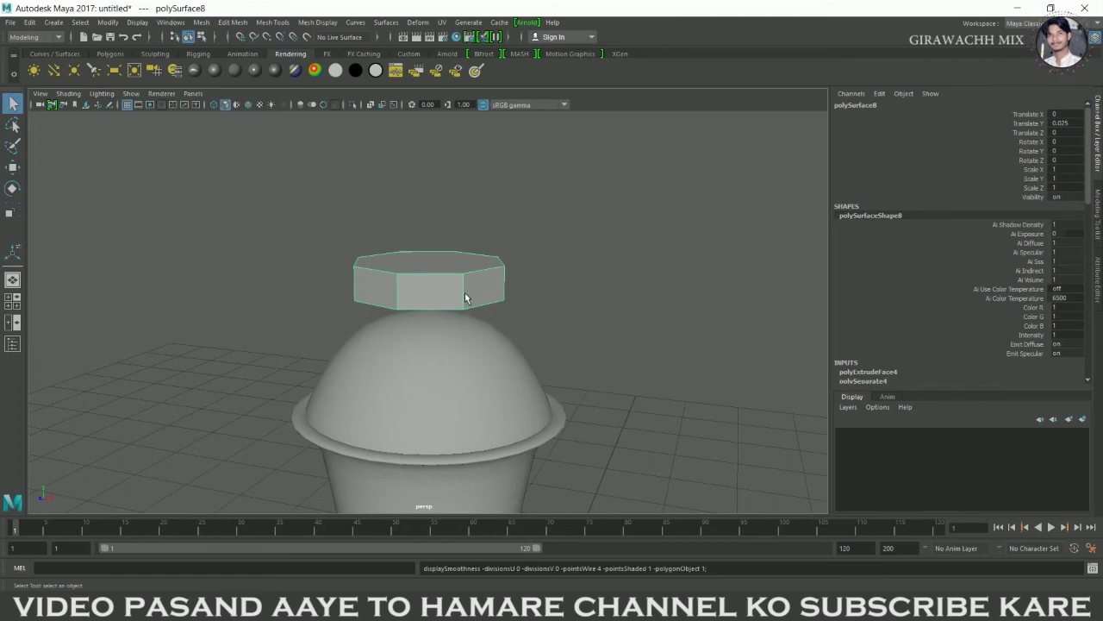
pyautogui.press('w')
pyautogui.moveTo(465, 293)
pyautogui.keyDown('alt'); pyautogui.mouseDown()
pyautogui.moveTo(428, 237)
pyautogui.moveTo(438, 273)
pyautogui.mouseUp(); pyautogui.keyUp('alt')
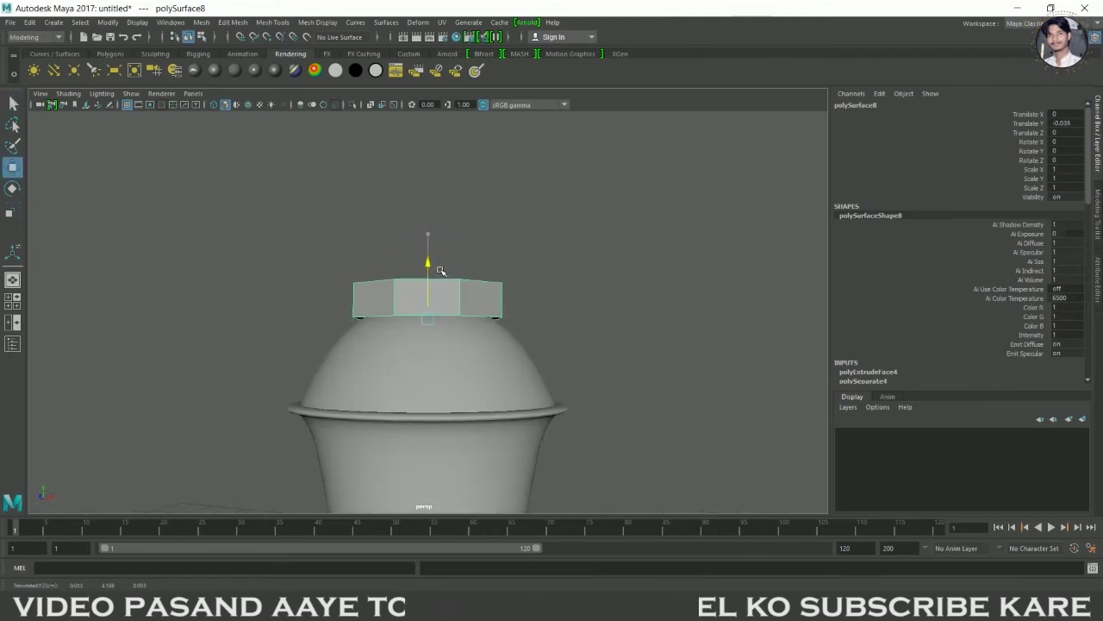
# Insert two edge loops on the knob, one near the bottom and one higher
pyautogui.press('e')
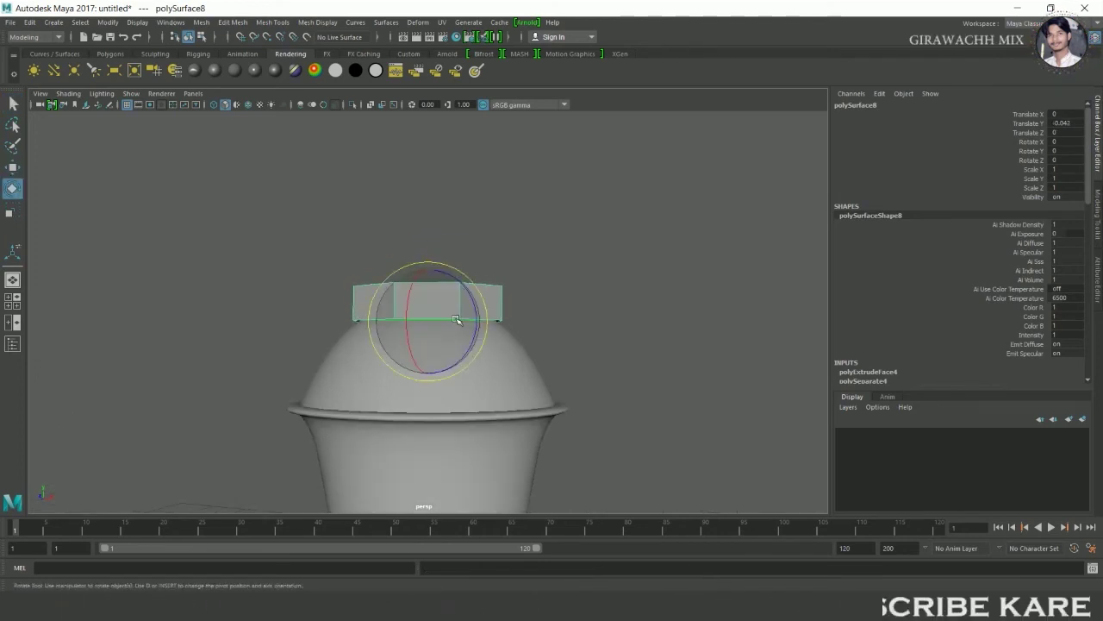
pyautogui.scroll(2, 457, 320)
pyautogui.keyDown('shift'); pyautogui.moveTo(427, 297); pyautogui.dragTo(345, 334, button='right'); pyautogui.keyUp('shift')
pyautogui.click(388, 320)
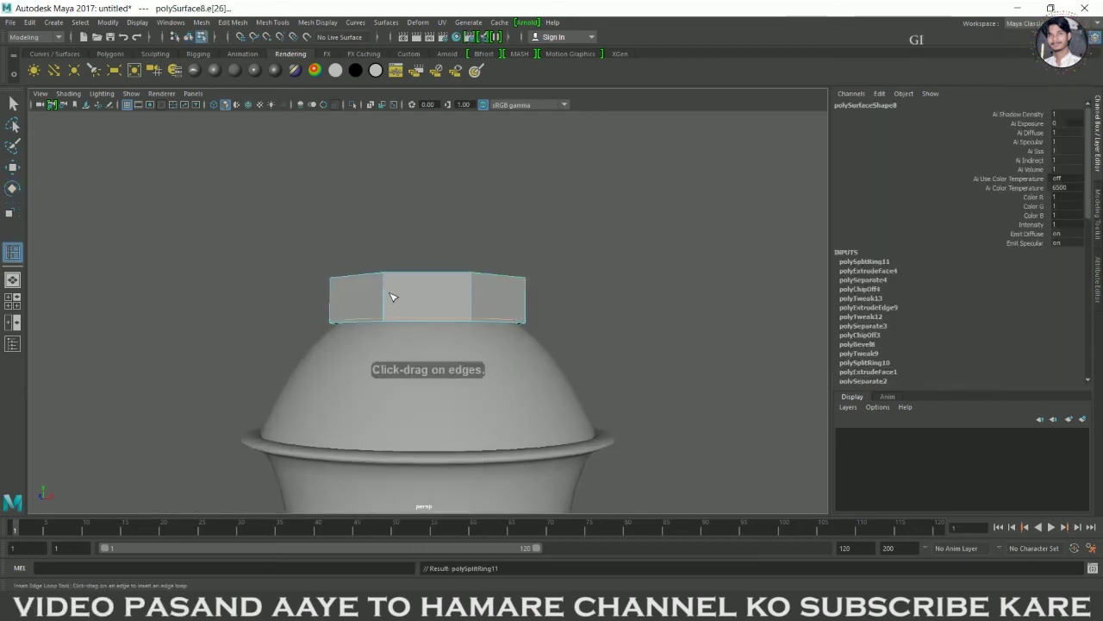
pyautogui.click(391, 285)
# Scale the knob to 0.645 and raise it slightly
pyautogui.press('w')
pyautogui.moveTo(423, 287); pyautogui.dragTo(479, 292, button='right')
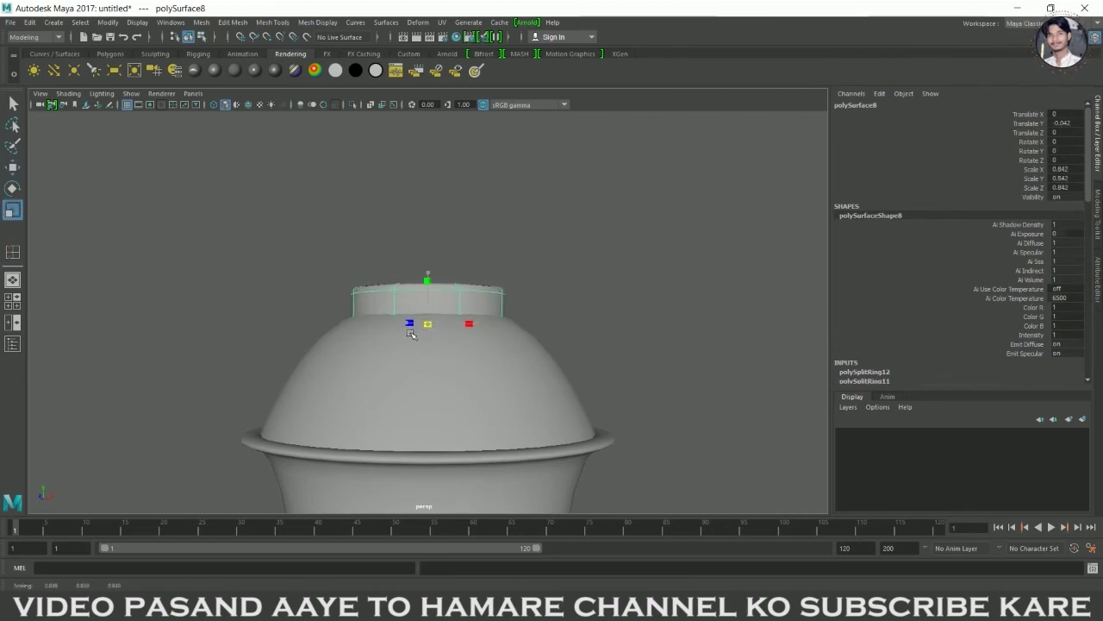
pyautogui.moveTo(434, 332); pyautogui.dragTo(405, 324)
pyautogui.press('w')
pyautogui.moveTo(429, 276); pyautogui.dragTo(435, 265)
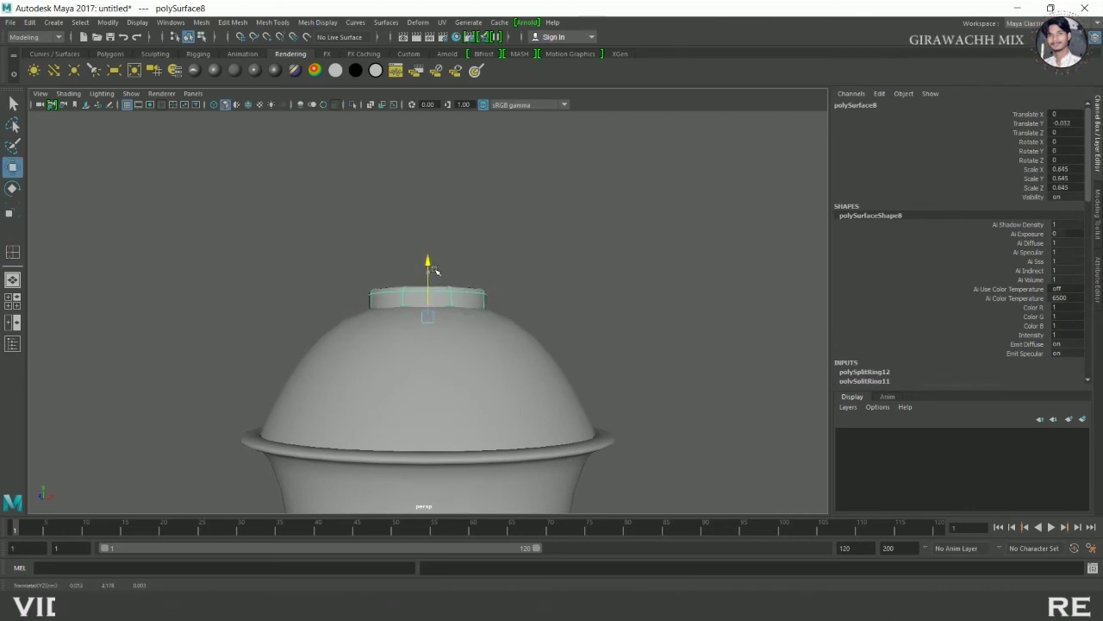
# Delete the knob's top face, leaving it open-topped
pyautogui.click(598, 273)
pyautogui.scroll(3, 628, 333)
pyautogui.scroll(1, 640, 366)
pyautogui.keyDown('alt'); pyautogui.moveTo(515, 440); pyautogui.dragTo(500, 328); pyautogui.keyUp('alt')
pyautogui.click(500, 327)
pyautogui.scroll(1, 529, 329)
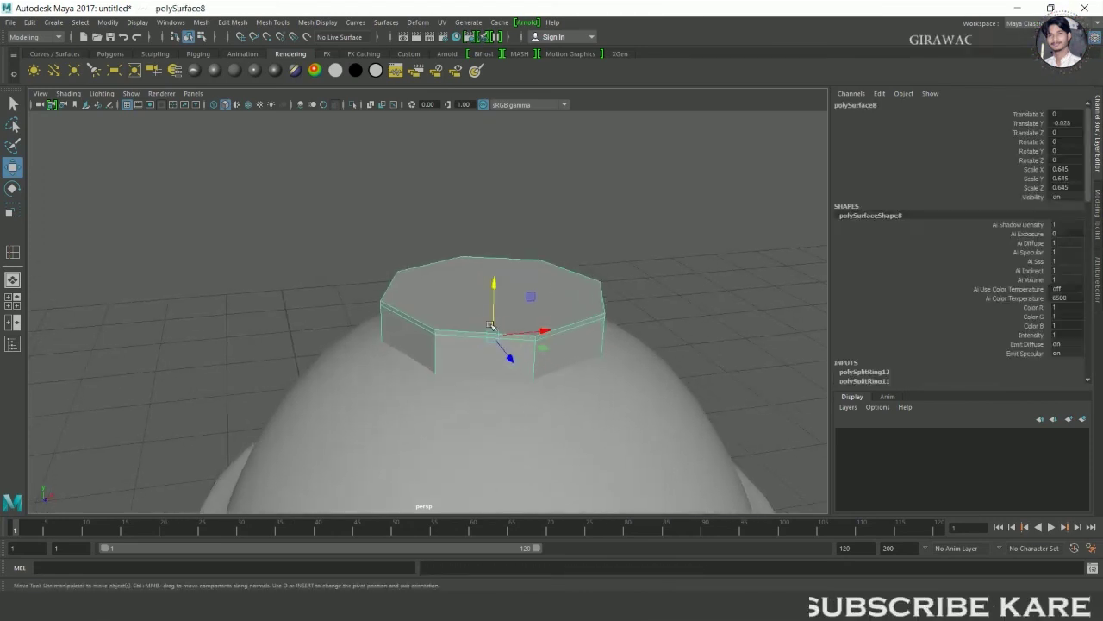
pyautogui.moveTo(474, 289); pyautogui.dragTo(486, 321, button='right')
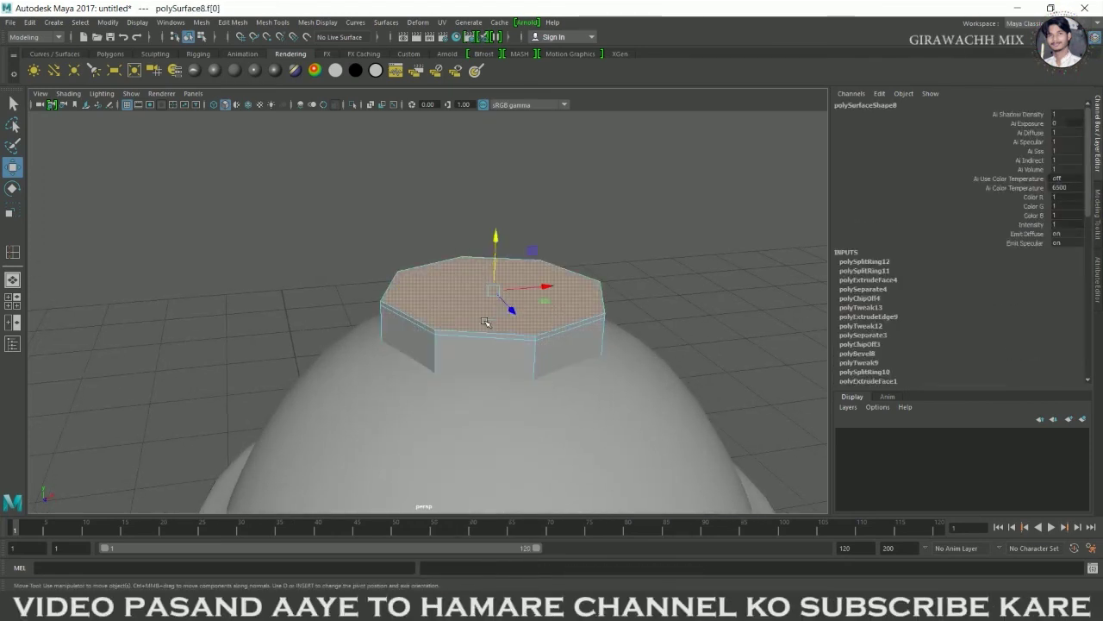
pyautogui.press('Delete')
pyautogui.moveTo(496, 296); pyautogui.dragTo(487, 233, button='right')
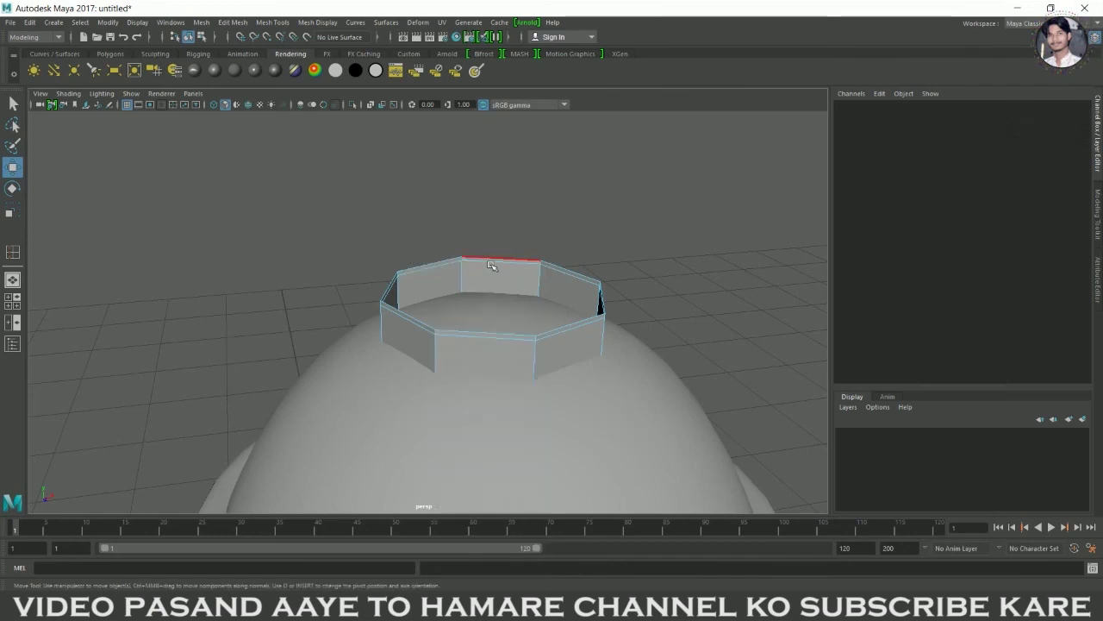
# Extrude the knob's top rim edge loop and widen it slightly
pyautogui.doubleClick(466, 257)
pyautogui.keyDown('shift'); pyautogui.moveTo(478, 290); pyautogui.dragTo(479, 338, button='right'); pyautogui.keyUp('shift')
pyautogui.press('r')
pyautogui.moveTo(505, 310); pyautogui.dragTo(510, 303)
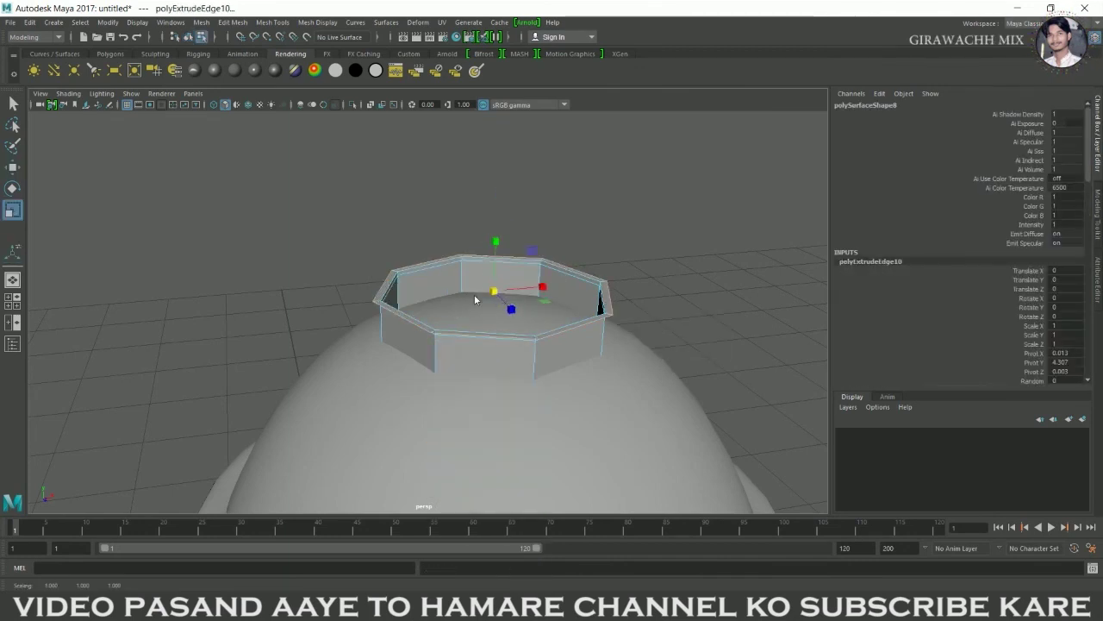
# Extrude the rim edges again and pull them upward along the world axis
pyautogui.keyDown('shift'); pyautogui.moveTo(475, 299); pyautogui.dragTo(472, 331, button='right'); pyautogui.keyUp('shift')
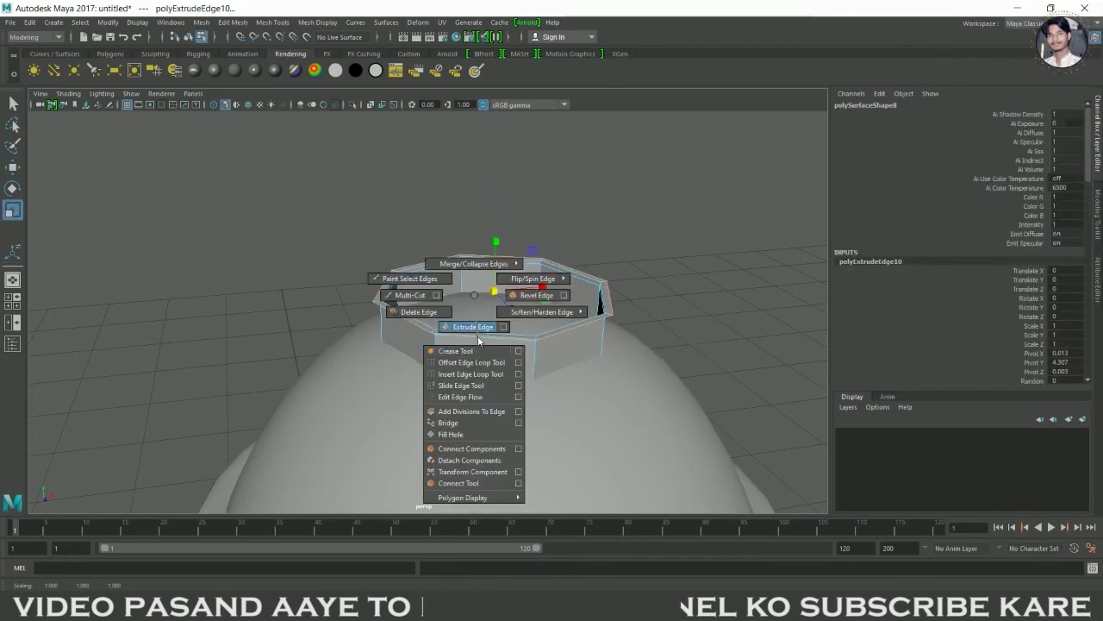
pyautogui.click(496, 190)
pyautogui.moveTo(502, 249)
pyautogui.mouseDown()
pyautogui.moveTo(503, 221)
pyautogui.moveTo(502, 231)
pyautogui.mouseUp()
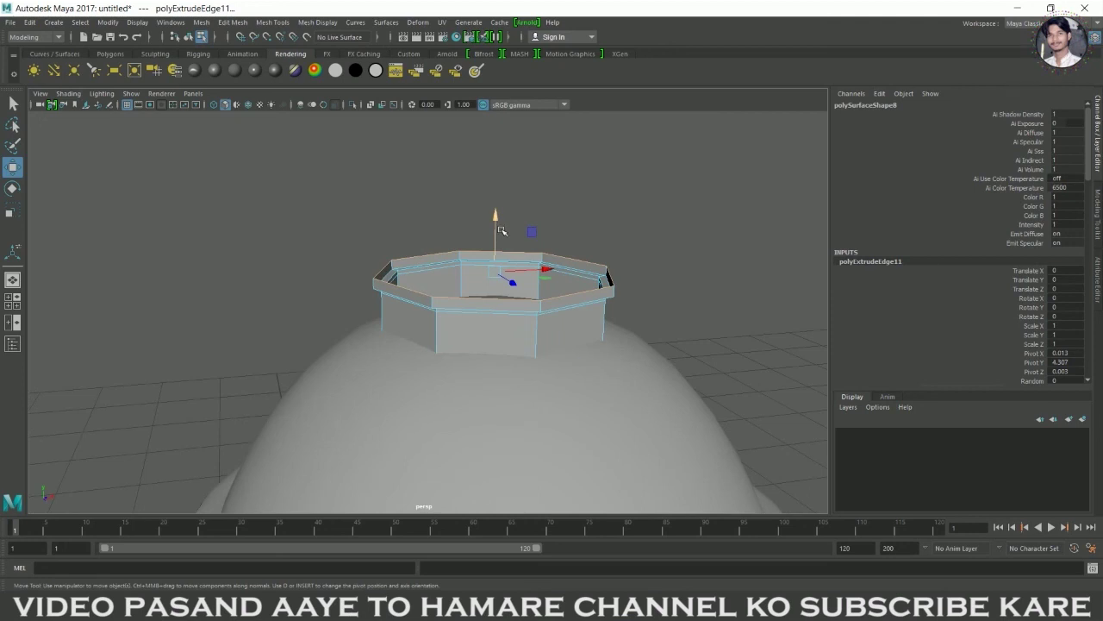
# Extrude the rim once more, scale it outward and raise it into a flared cap
pyautogui.hotkey('ctrl', 'e')
pyautogui.press('r')
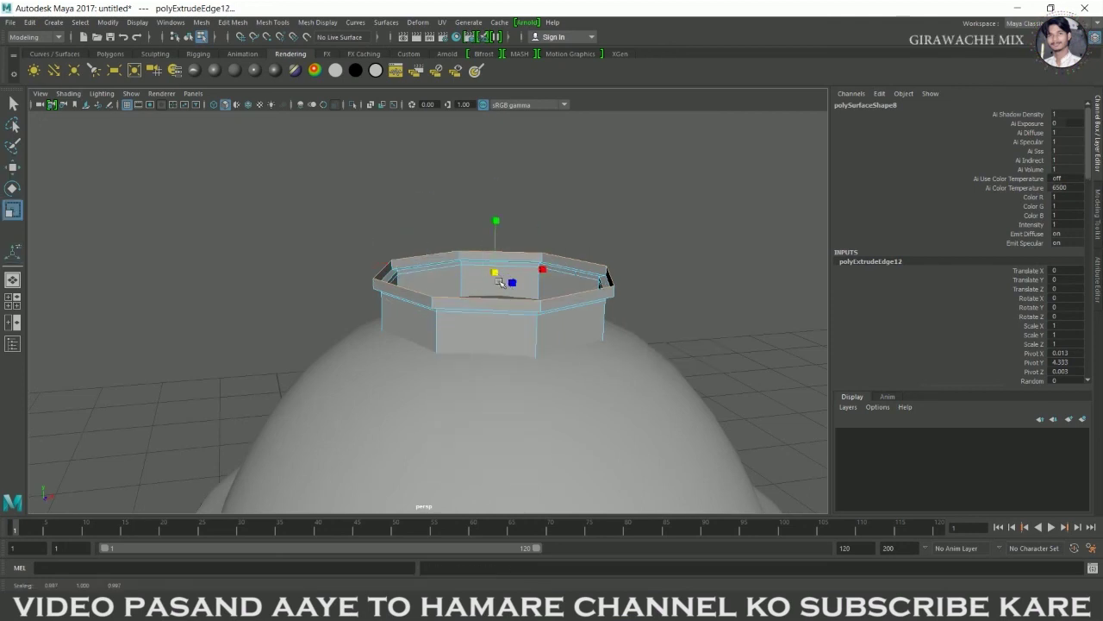
pyautogui.keyDown('shift'); pyautogui.moveTo(487, 283); pyautogui.dragTo(525, 284, button='right'); pyautogui.keyUp('shift')
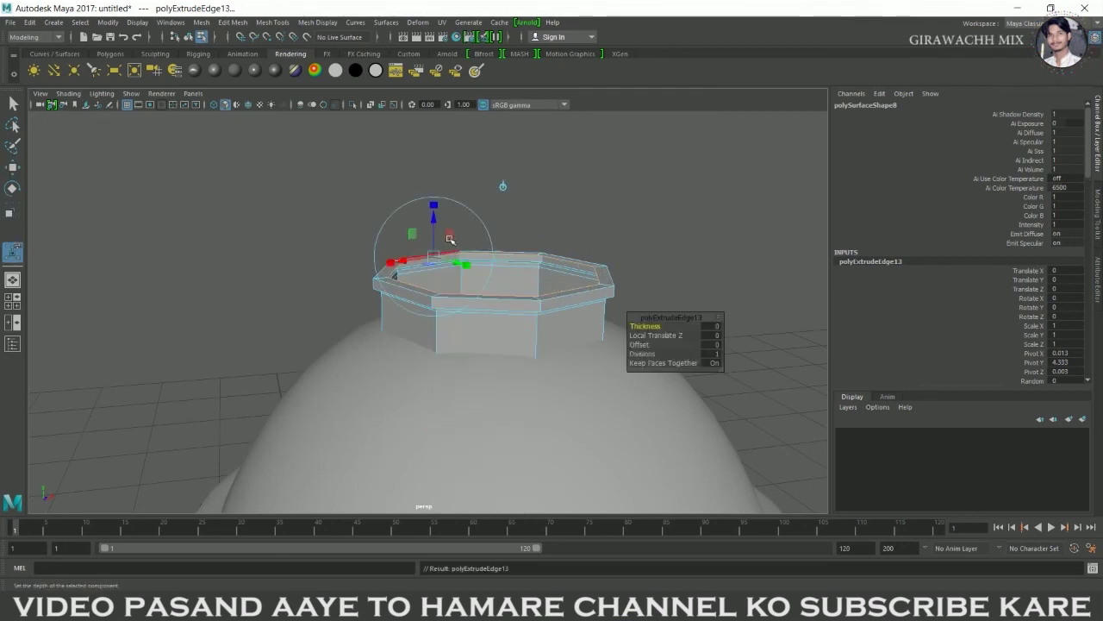
pyautogui.press('w')
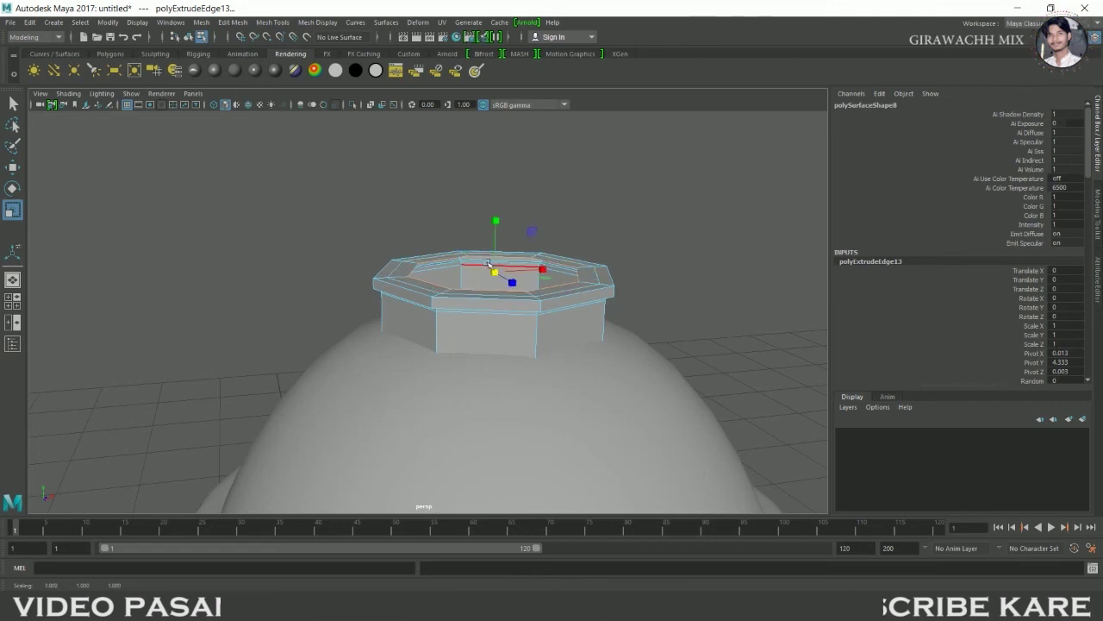
pyautogui.moveTo(488, 234); pyautogui.dragTo(501, 202)
# Fill the open hole at the knob's top and deselect the knob
pyautogui.keyDown('shift'); pyautogui.moveTo(499, 235); pyautogui.dragTo(448, 409, button='right'); pyautogui.keyUp('shift')
pyautogui.press('r')
pyautogui.press('F8')
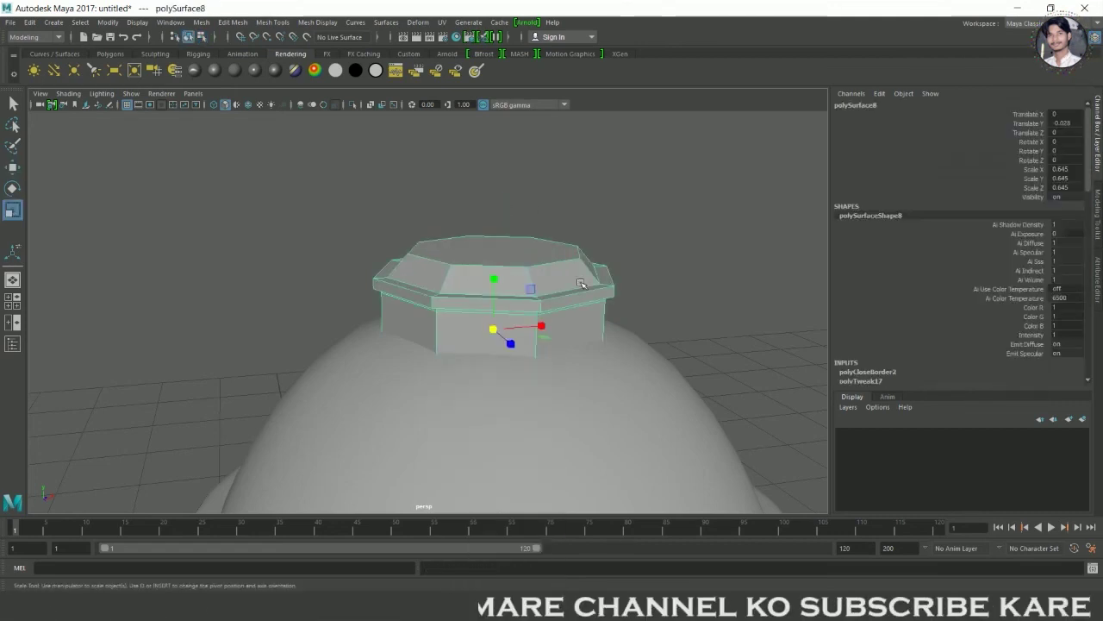
pyautogui.scroll(-4, 581, 284)
pyautogui.click(675, 265)
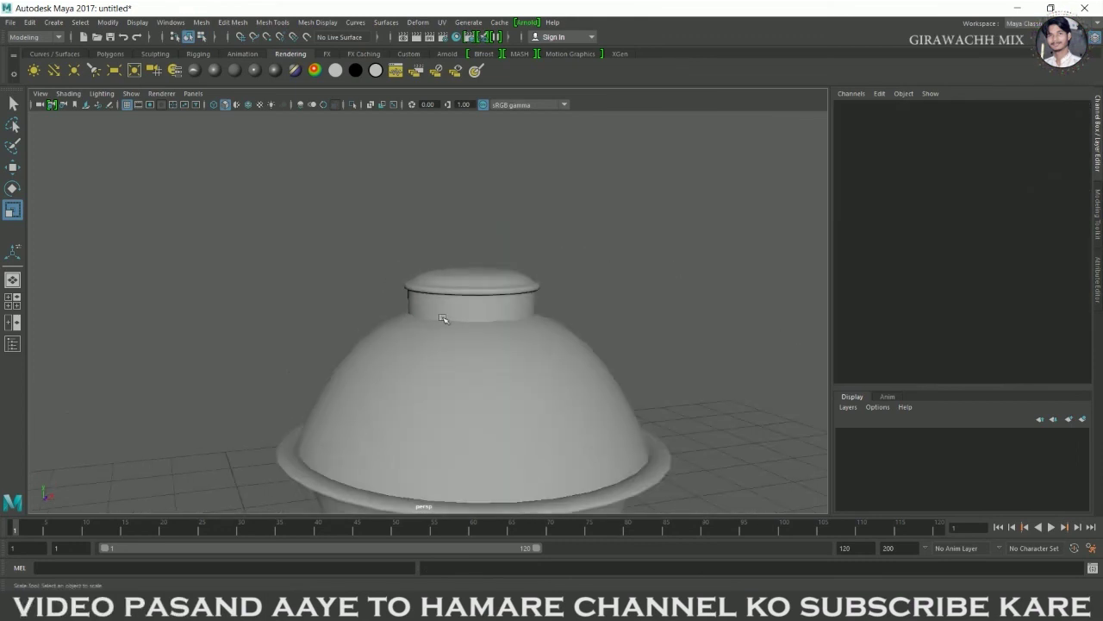
# Zoom out and orbit to look down on the whole finished jar
pyautogui.scroll(-2, 634, 320)
pyautogui.scroll(3, 603, 326)
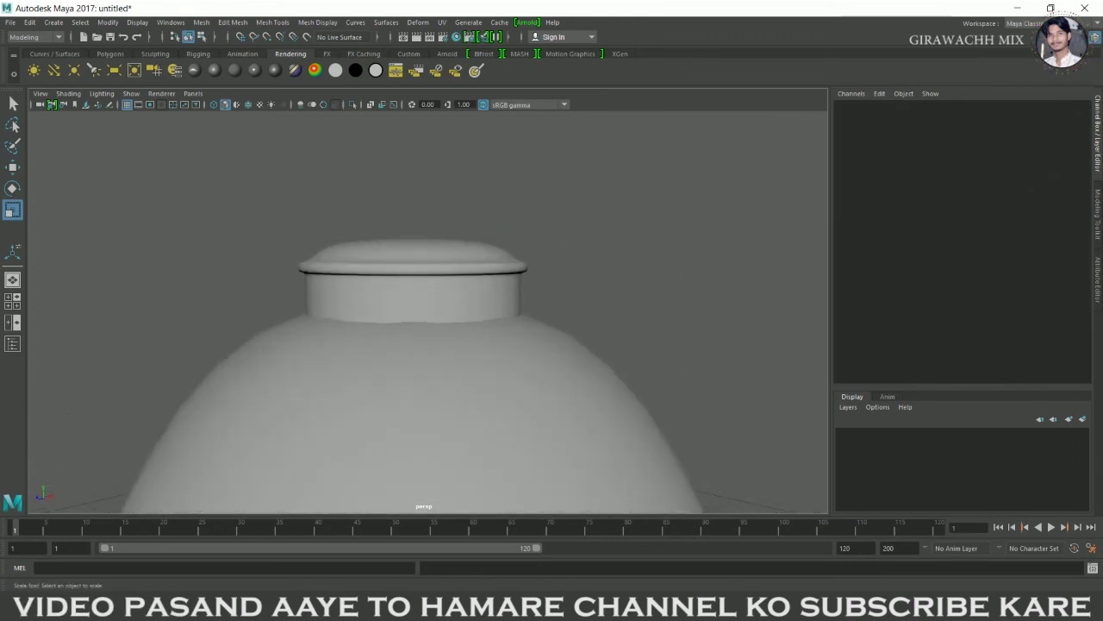
pyautogui.scroll(-4, 569, 332)
pyautogui.scroll(-2, 541, 337)
pyautogui.scroll(-2, 541, 337)
pyautogui.moveTo(564, 362)
pyautogui.keyDown('alt'); pyautogui.mouseDown()
pyautogui.moveTo(525, 298)
pyautogui.moveTo(520, 335)
pyautogui.mouseUp(); pyautogui.keyUp('alt')
pyautogui.scroll(3, 527, 331)
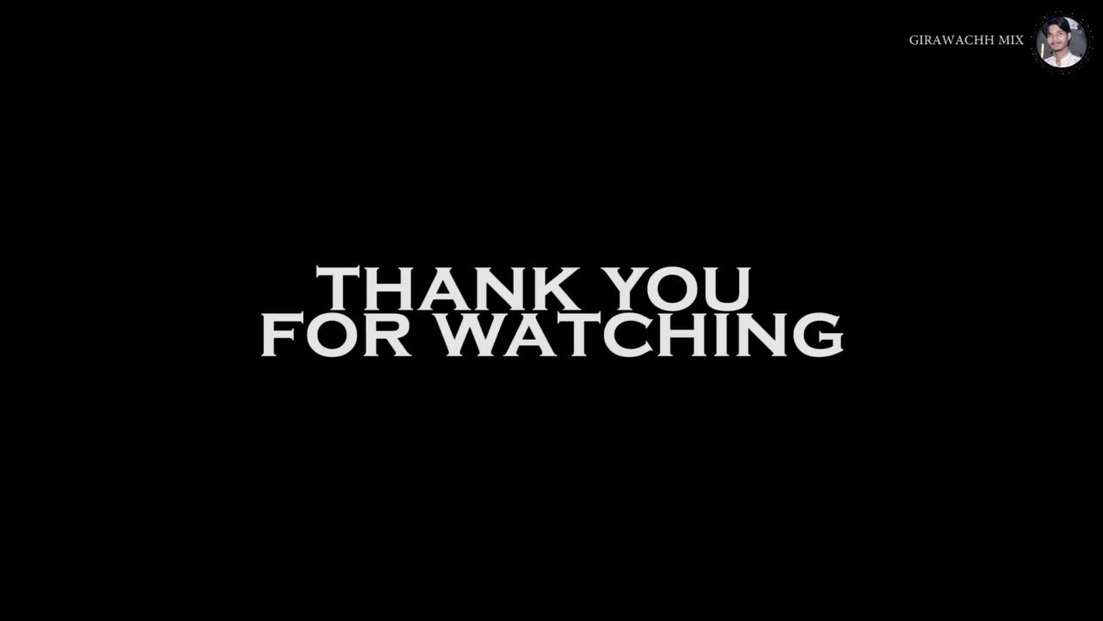